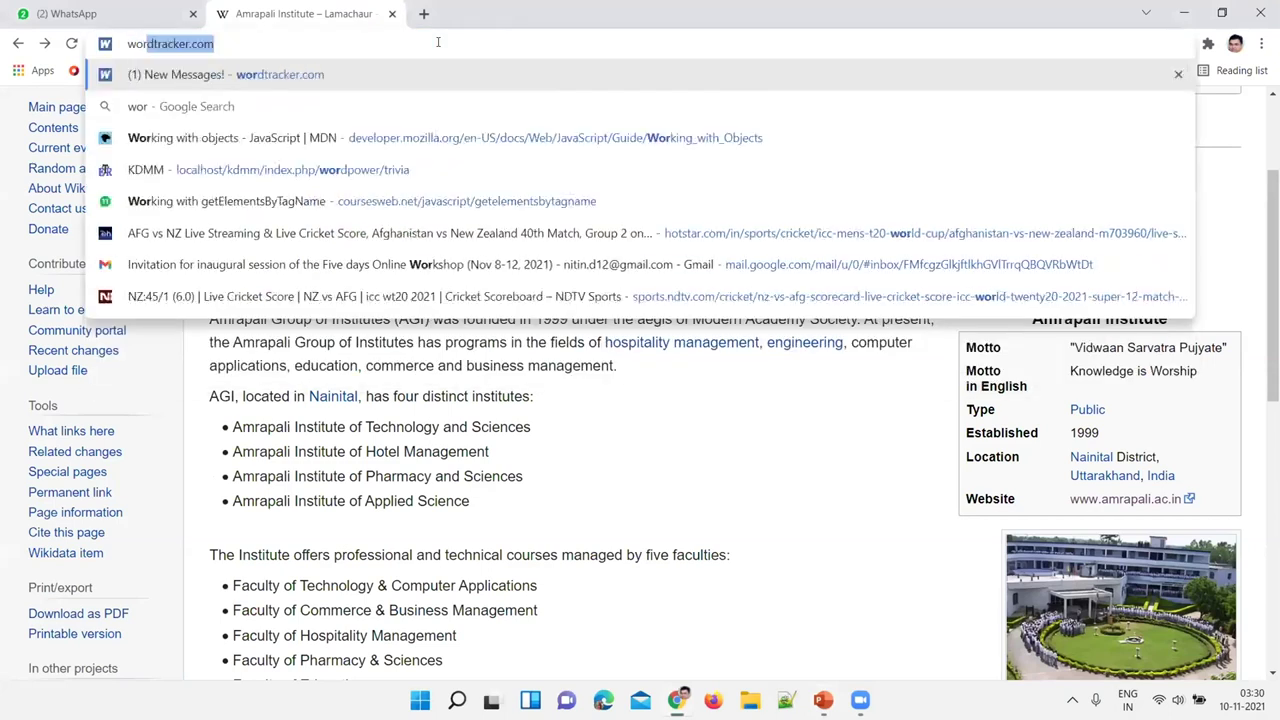
Open the wordtracker.com website in the current browser tab.
type("r.co")
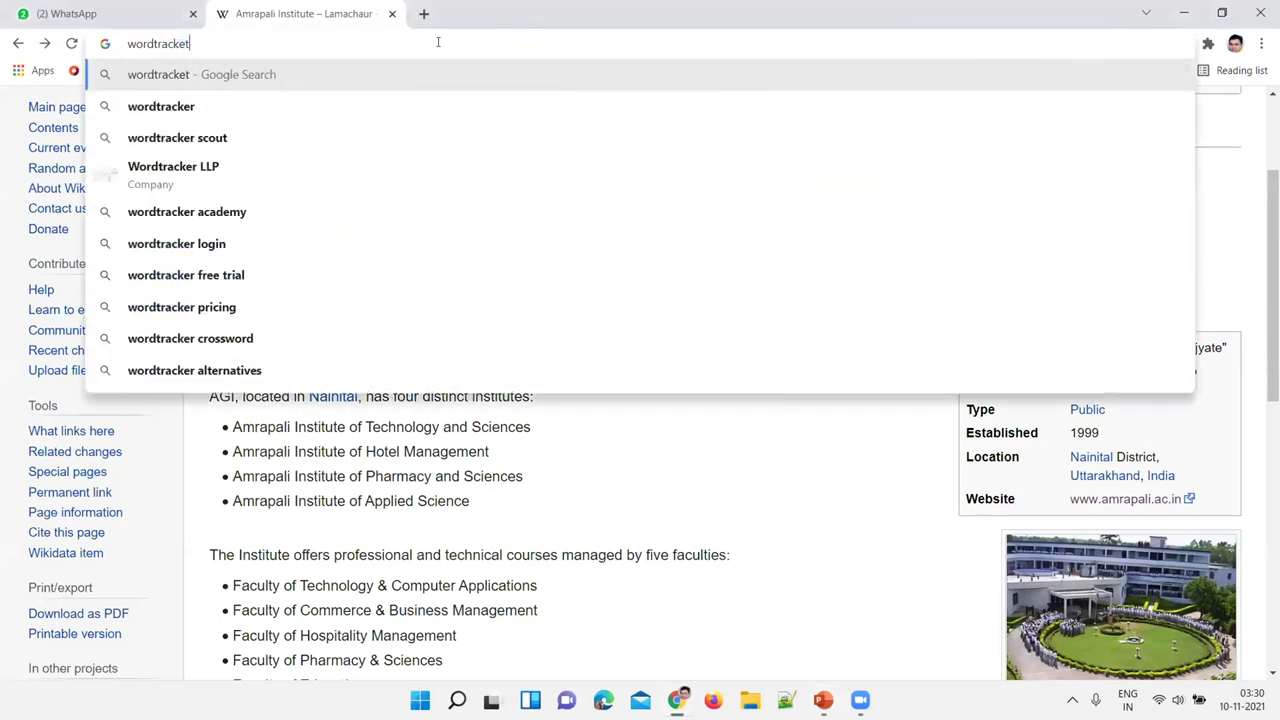
type("m")
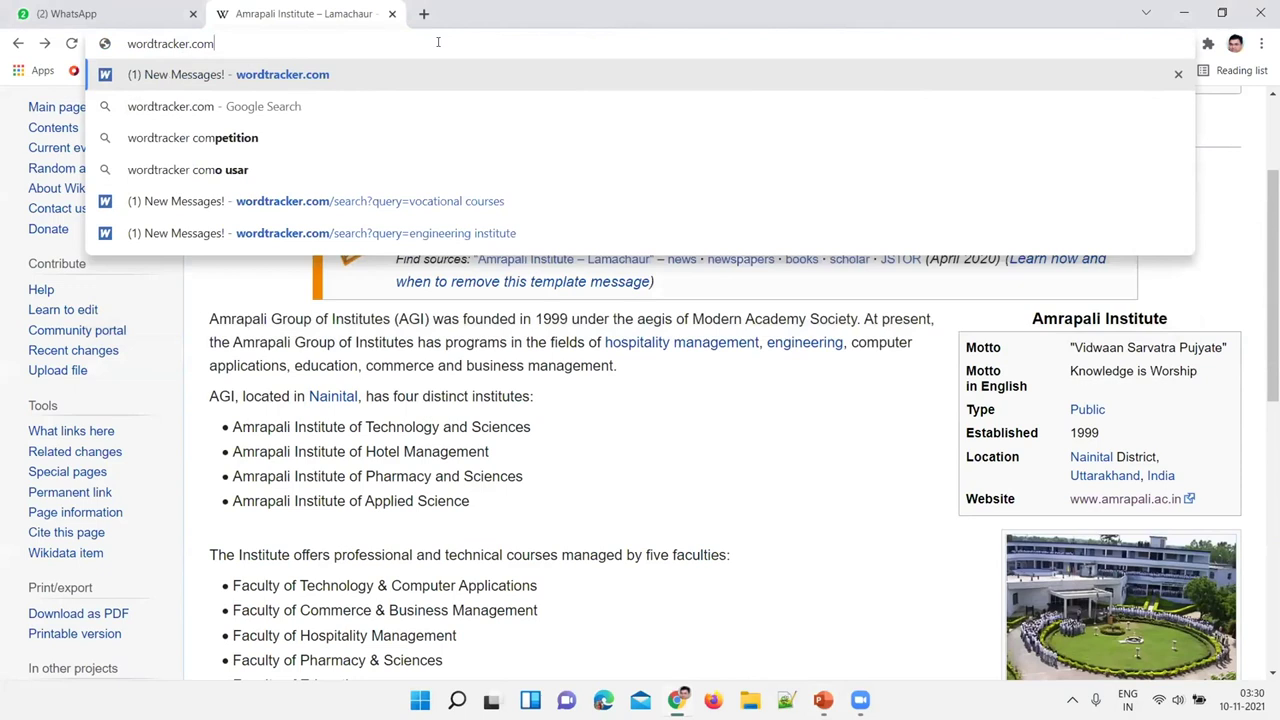
key("Return")
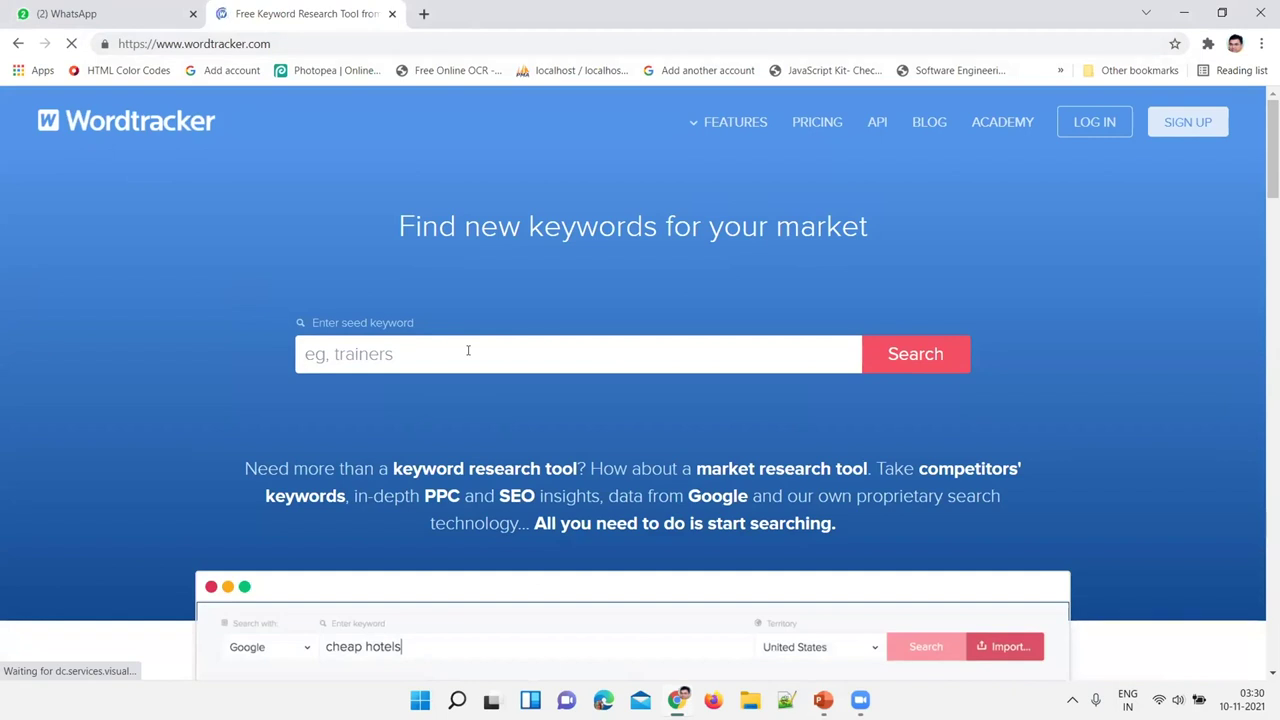
Run a seed keyword search for "vocational courses".
type("voca")
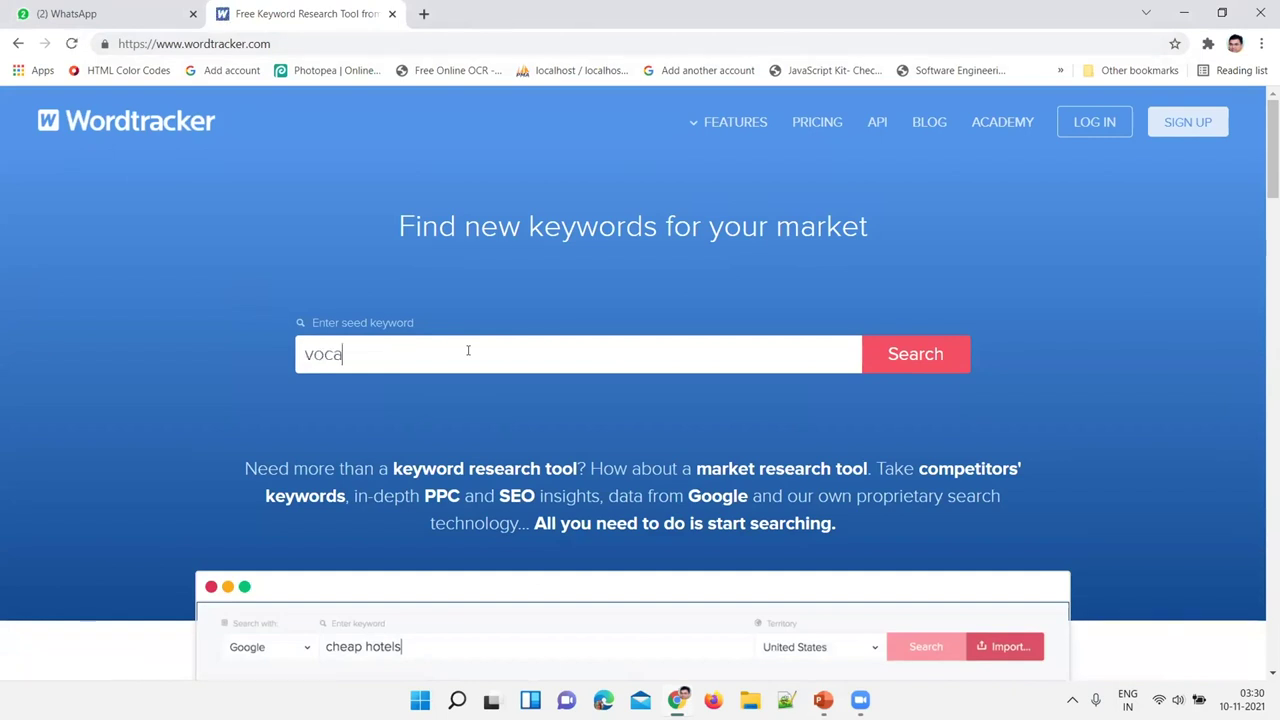
type("tional courses")
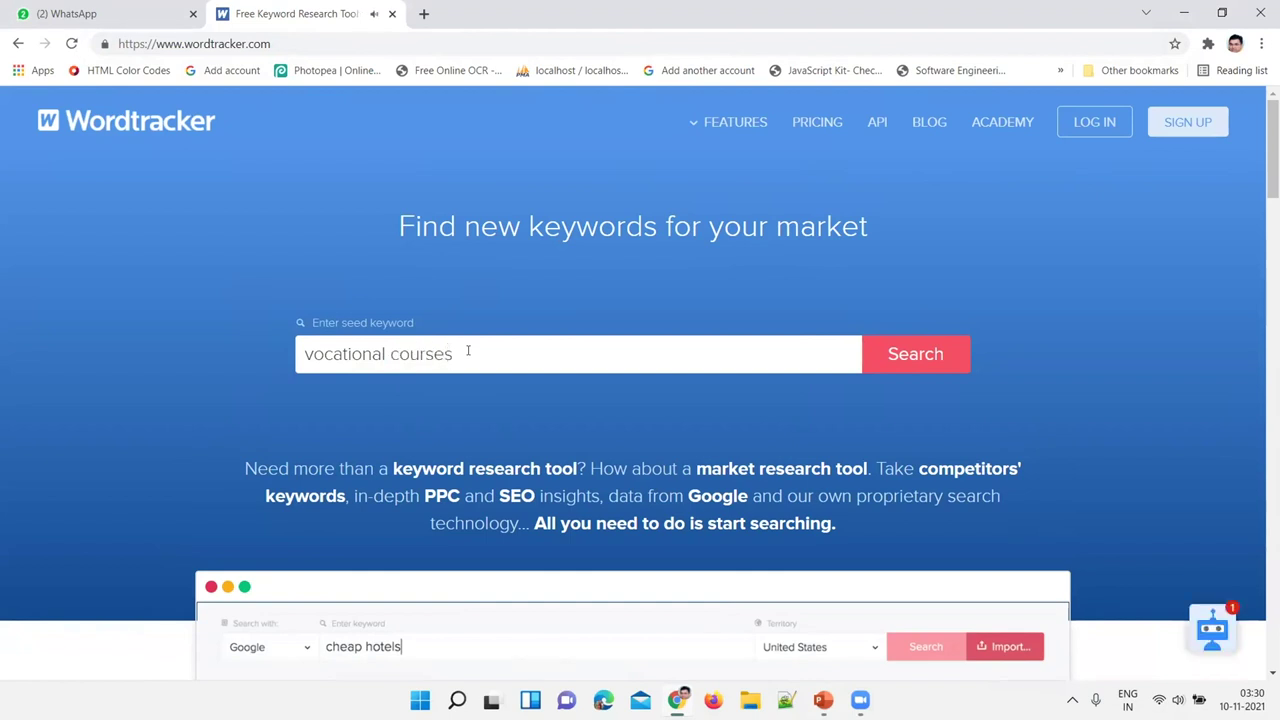
left_click(923, 356)
key("Return")
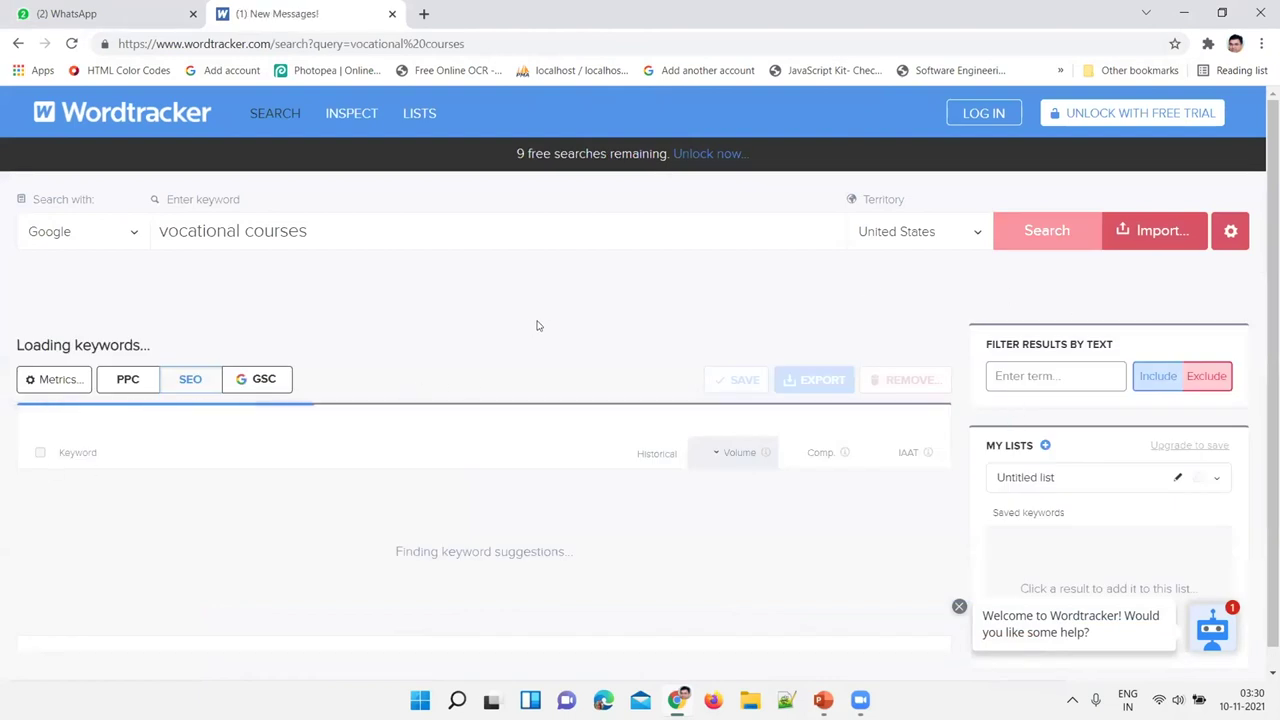
Look up the meaning of the Volume metric and relate it to the keyword "vocational training institute".
scroll(536, 325, "down", 3)
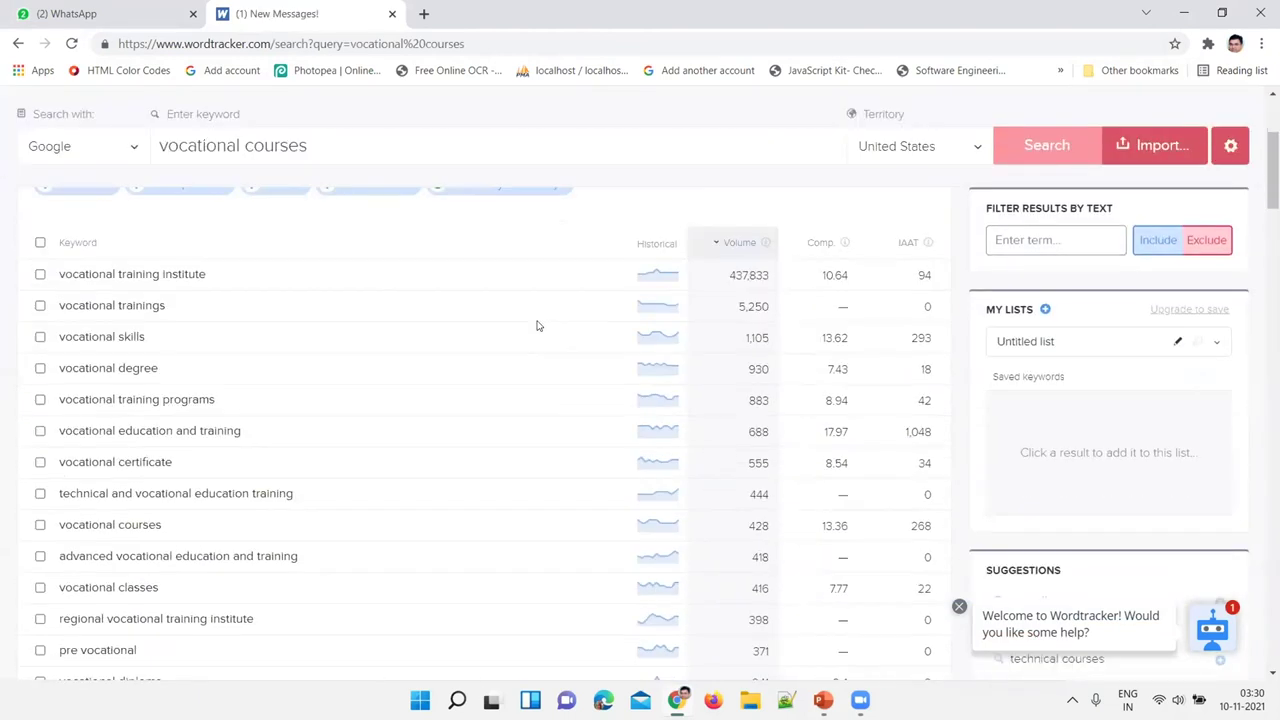
scroll(355, 353, "up", 1)
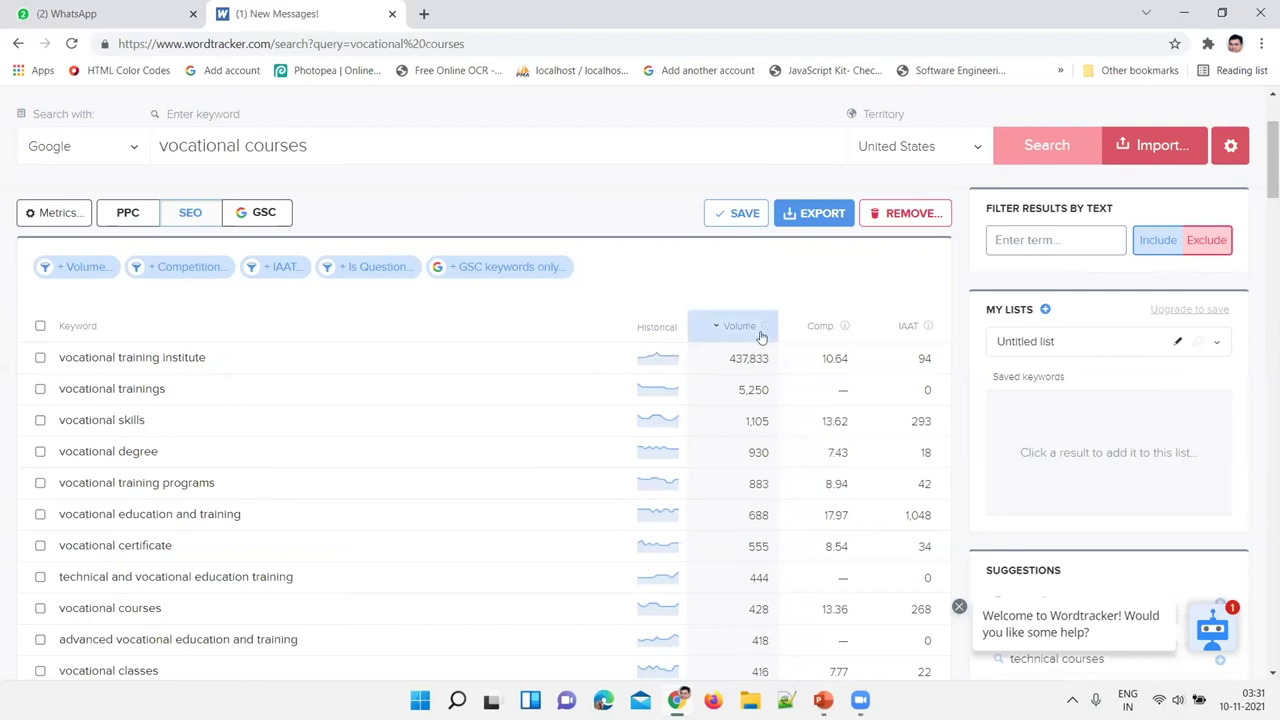
mouse_move(765, 328)
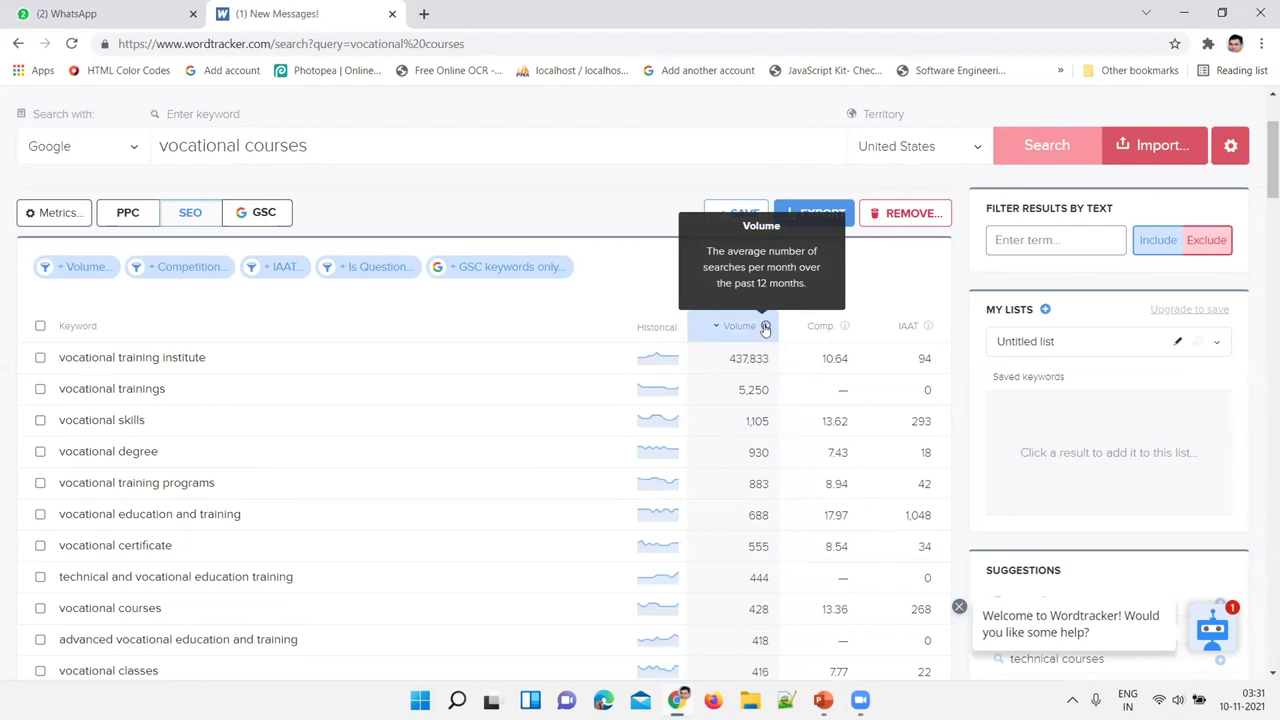
left_click_drag(205, 360, 64, 360)
left_click(442, 371)
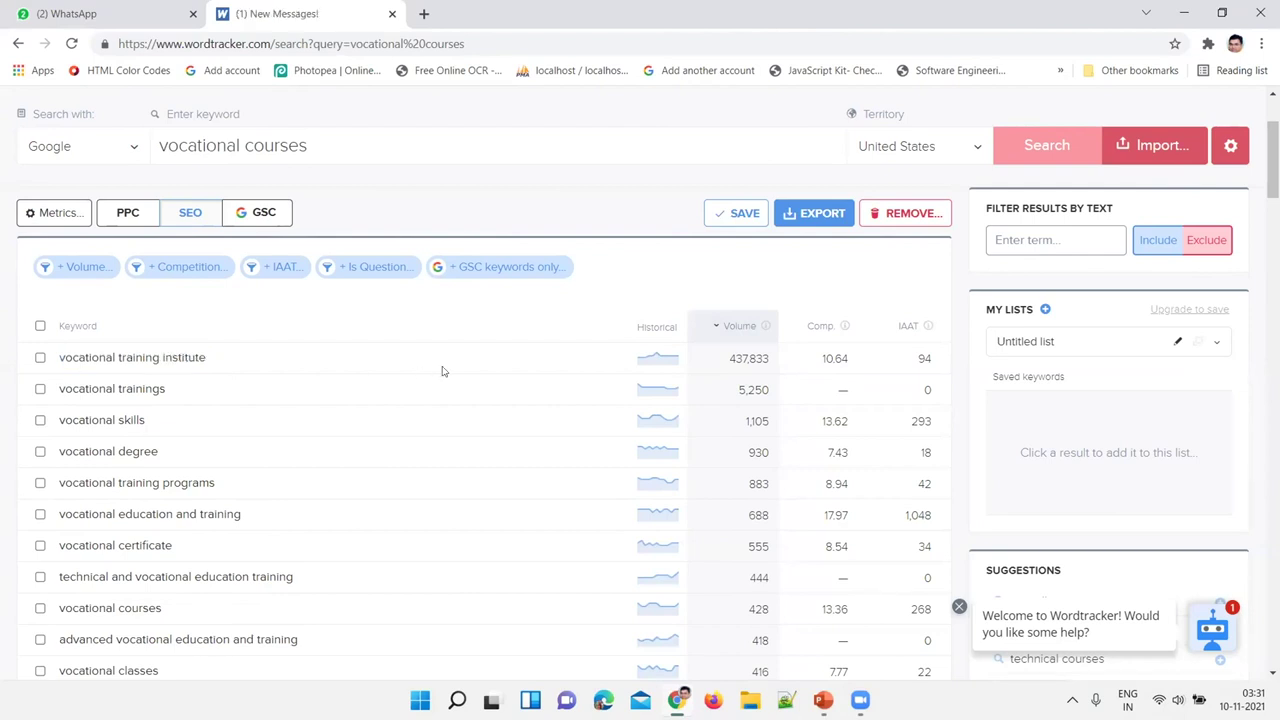
Examine the competition and IAAT metrics for the keyword "vocational training institute" alongside its search volume.
mouse_move(847, 330)
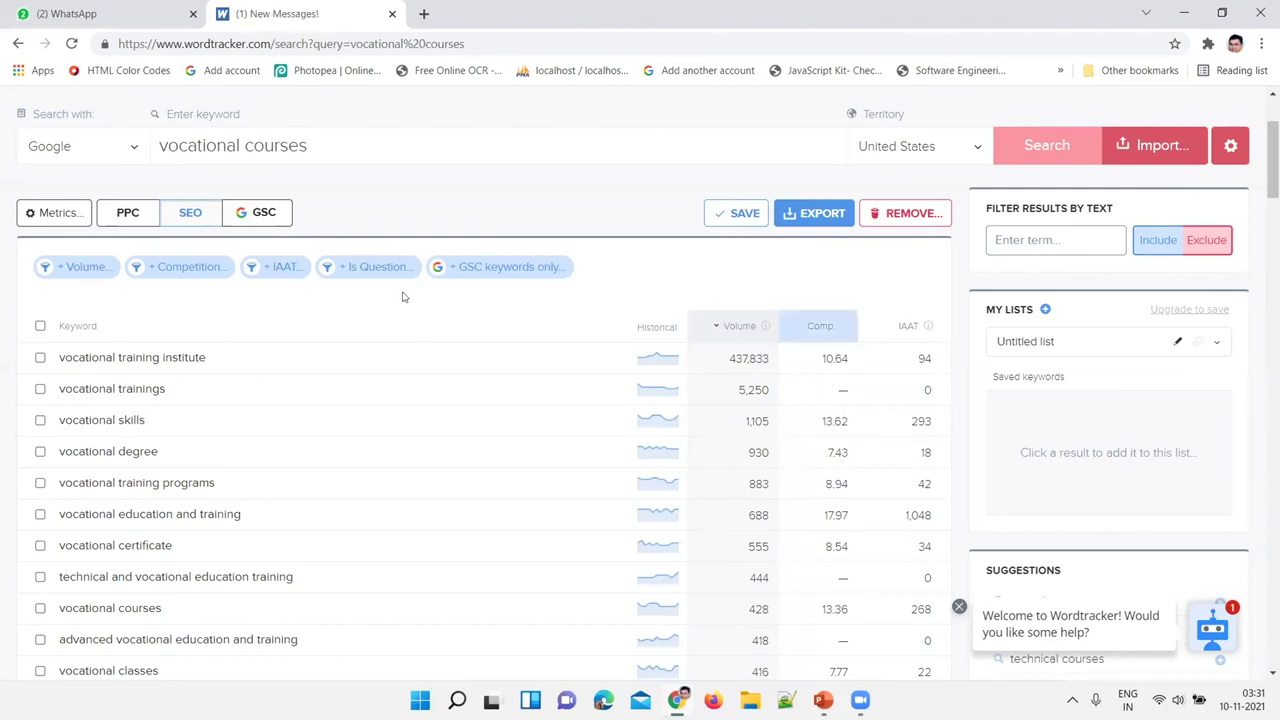
left_click_drag(195, 363, 60, 360)
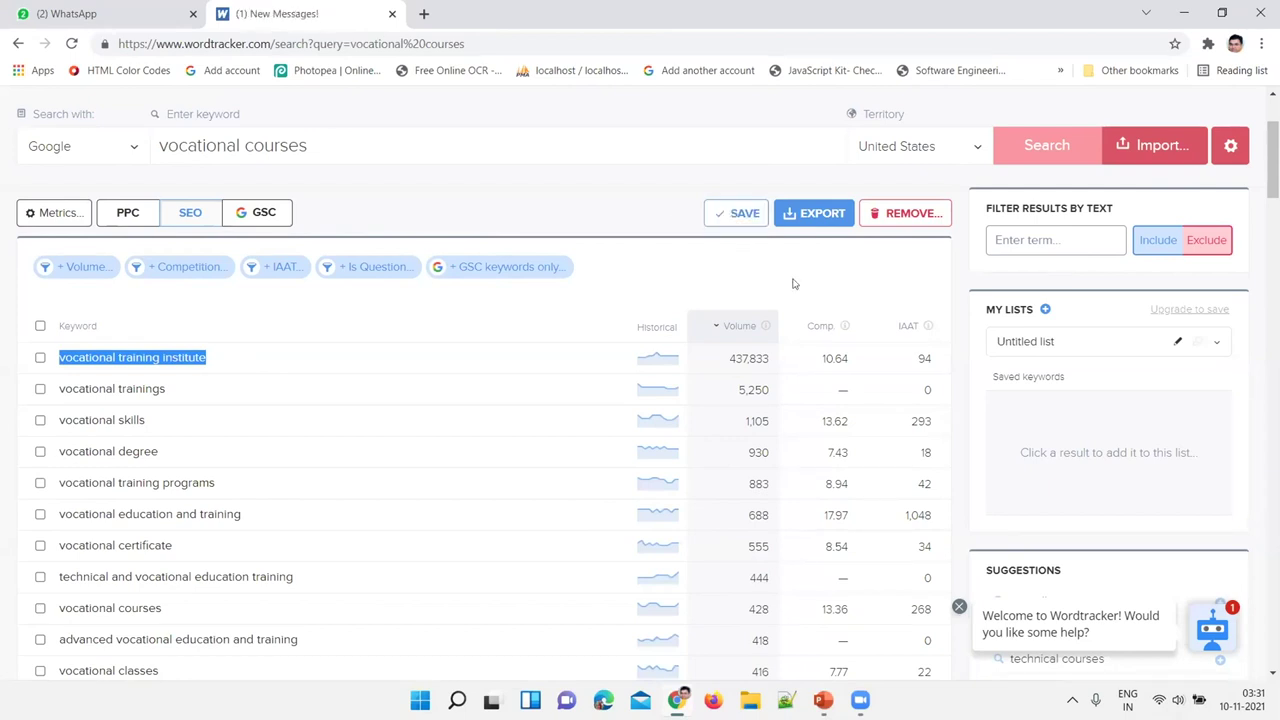
mouse_move(928, 328)
left_click(415, 363)
double_click(926, 358)
left_click_drag(208, 358, 50, 362)
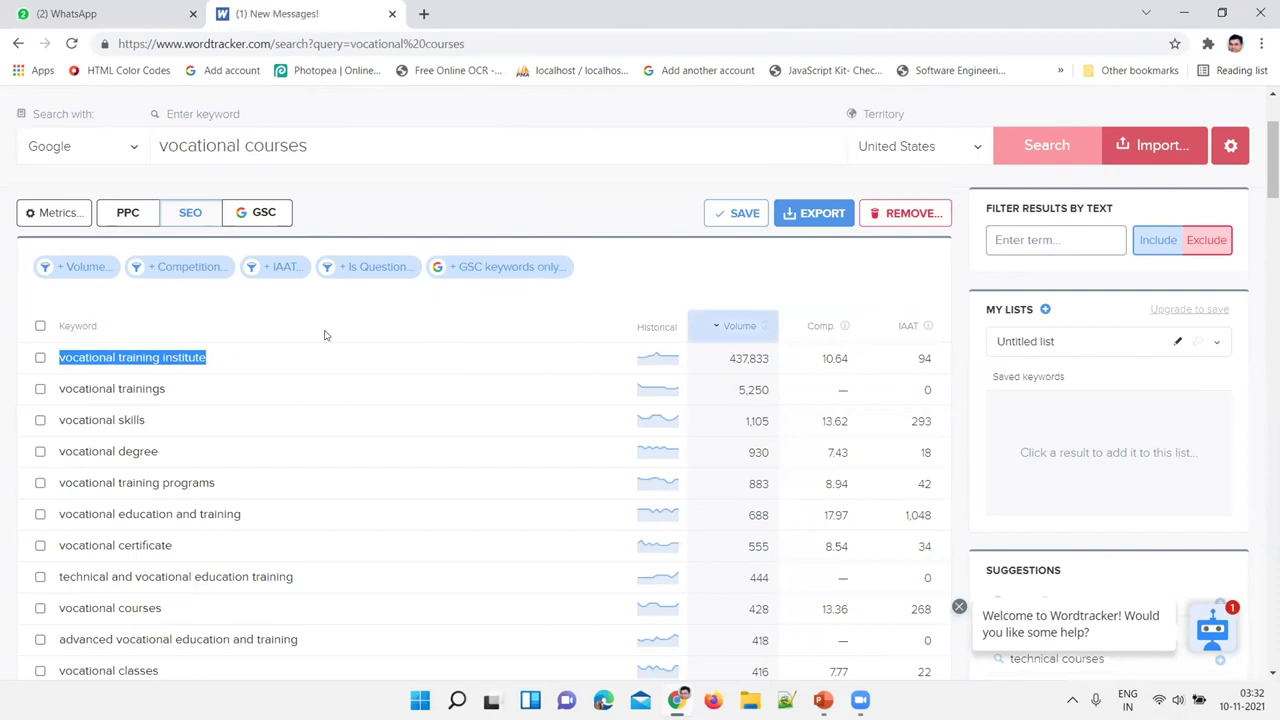
left_click(217, 358)
left_click_drag(210, 360, 56, 358)
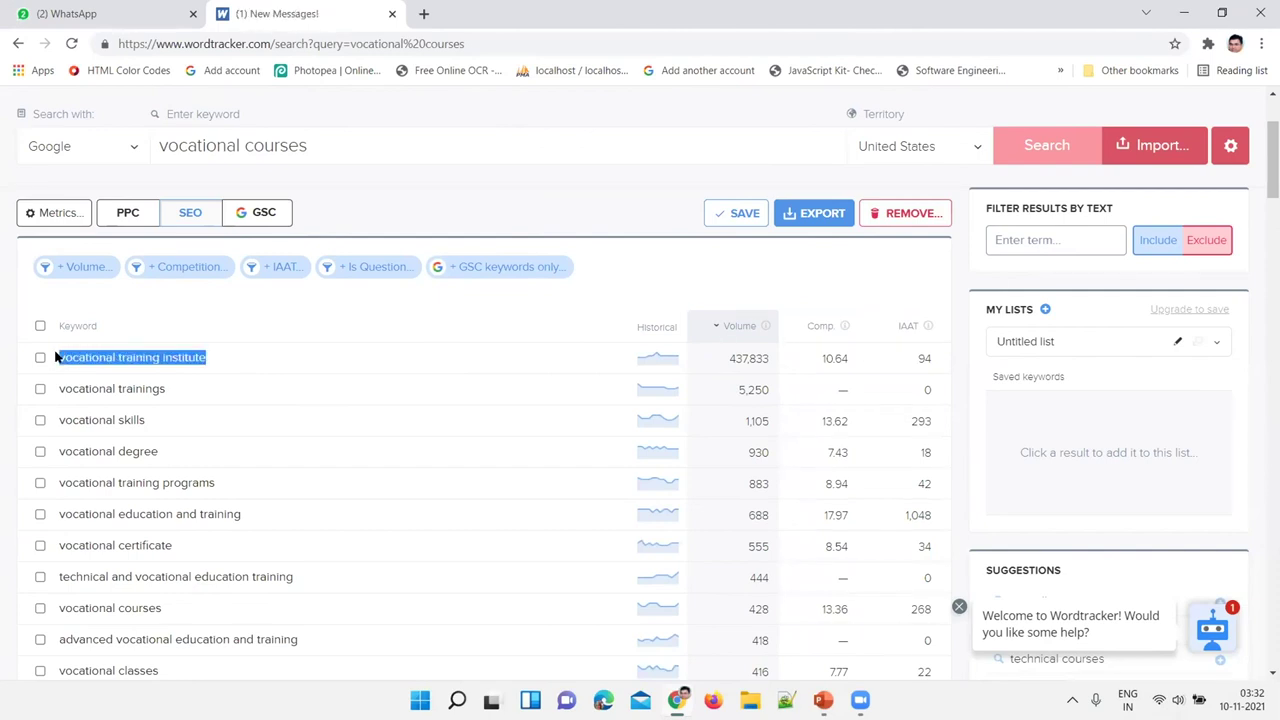
left_click(510, 368)
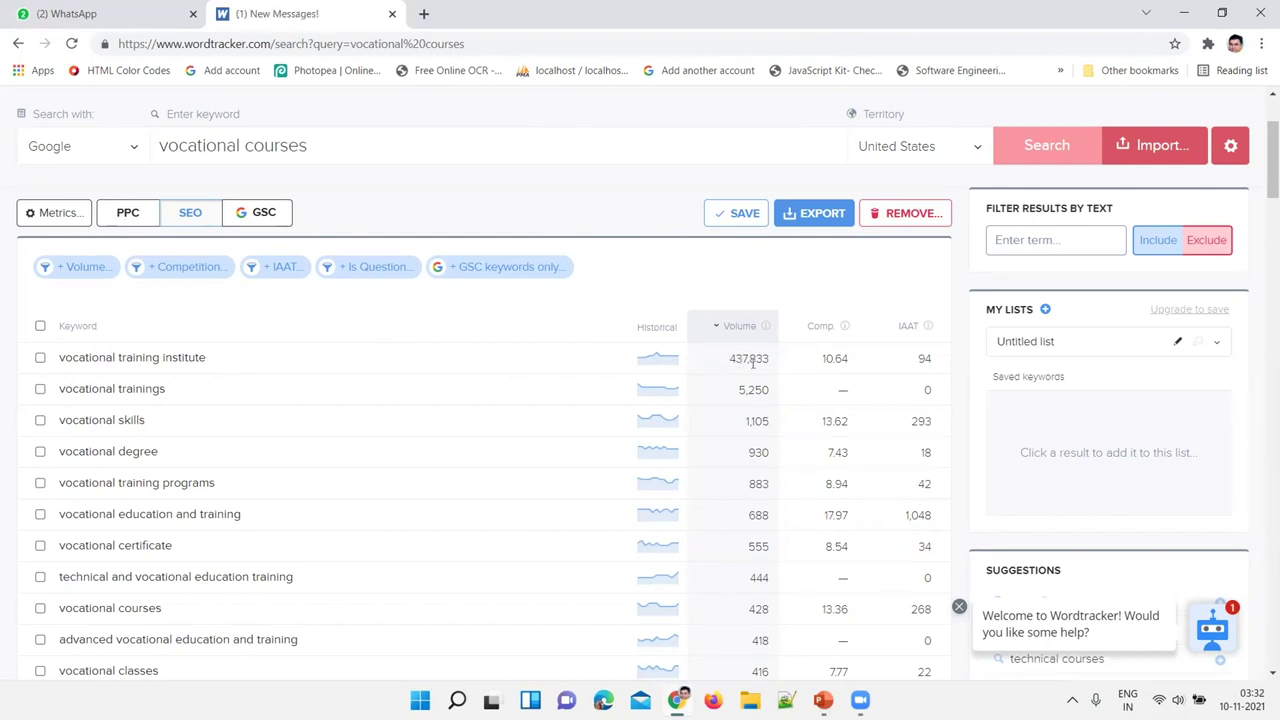
Review search volumes down the vocational courses keyword list, including "computer vocational training" and "vocational education training".
mouse_move(764, 327)
scroll(189, 485, "down", 9)
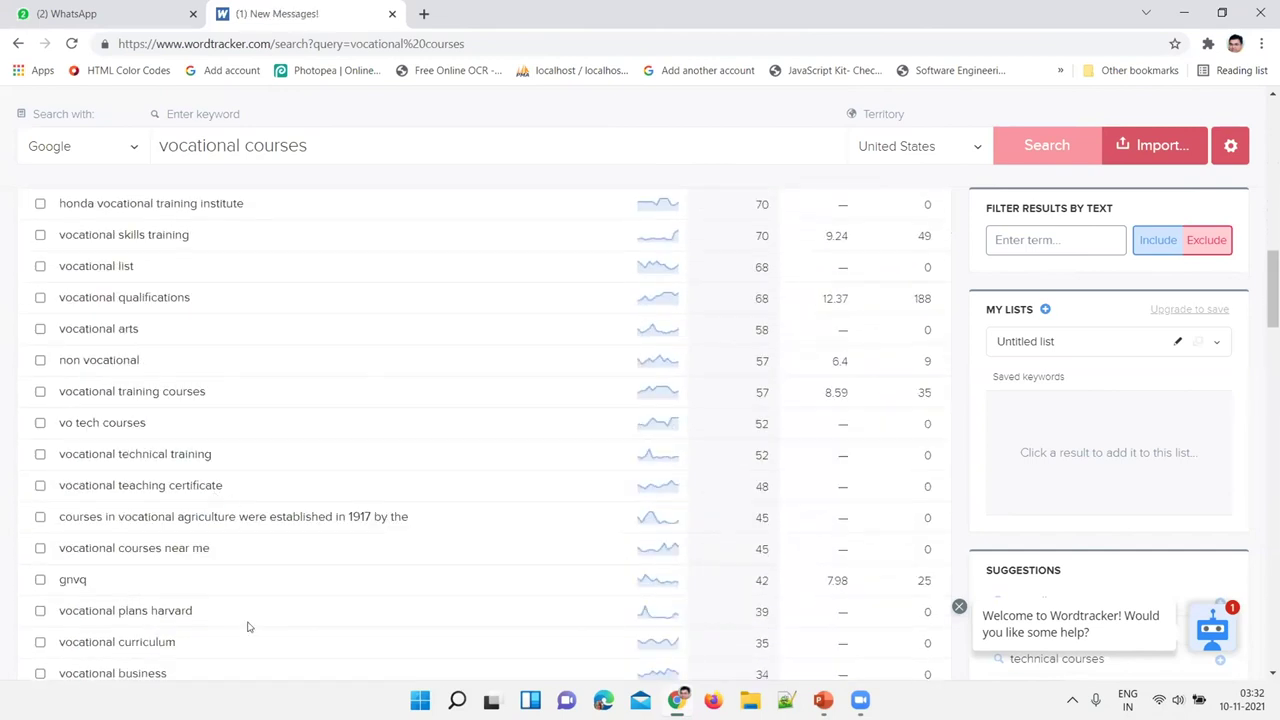
scroll(249, 623, "down", 3)
scroll(249, 627, "down", 2)
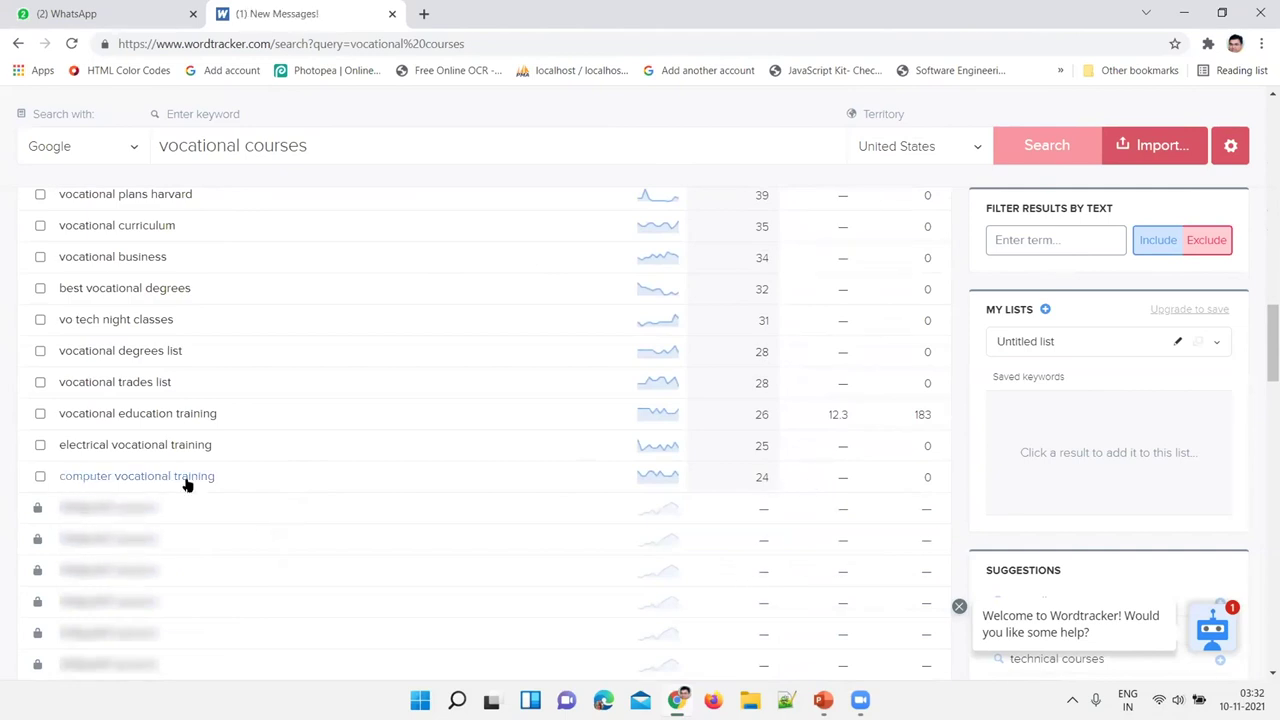
double_click(762, 477)
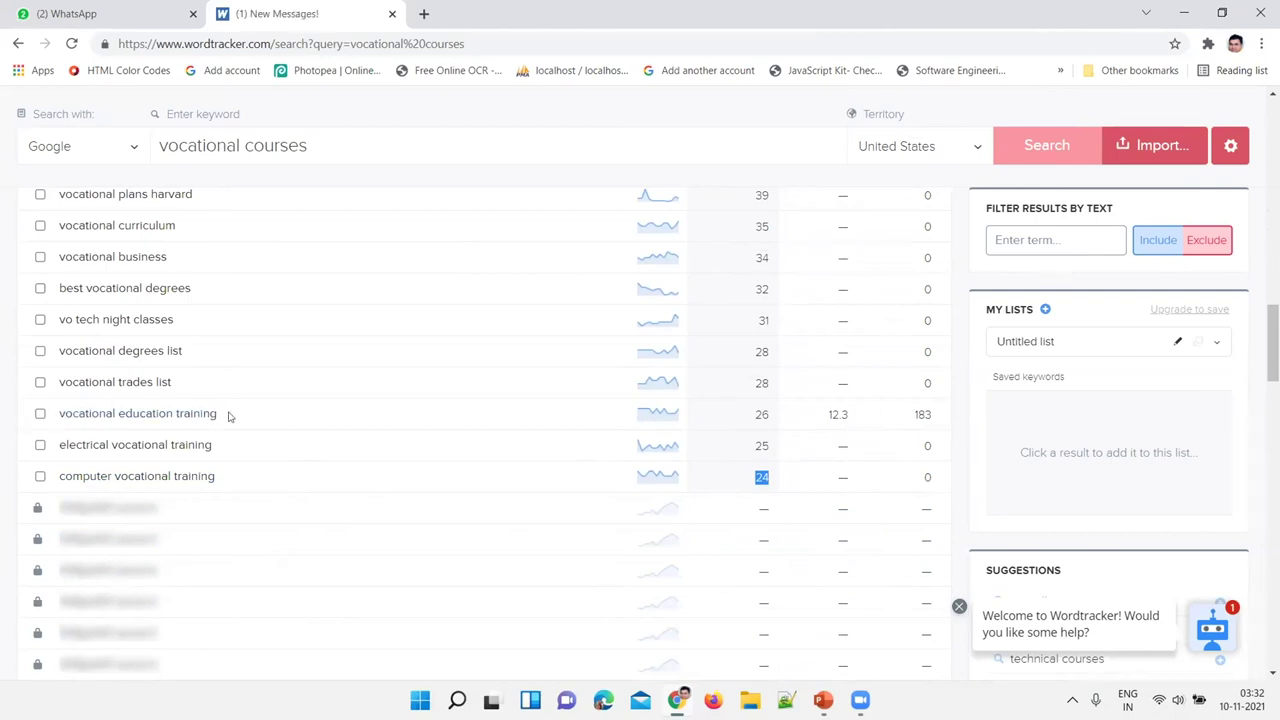
left_click_drag(750, 414, 762, 414)
scroll(810, 433, "up", 15)
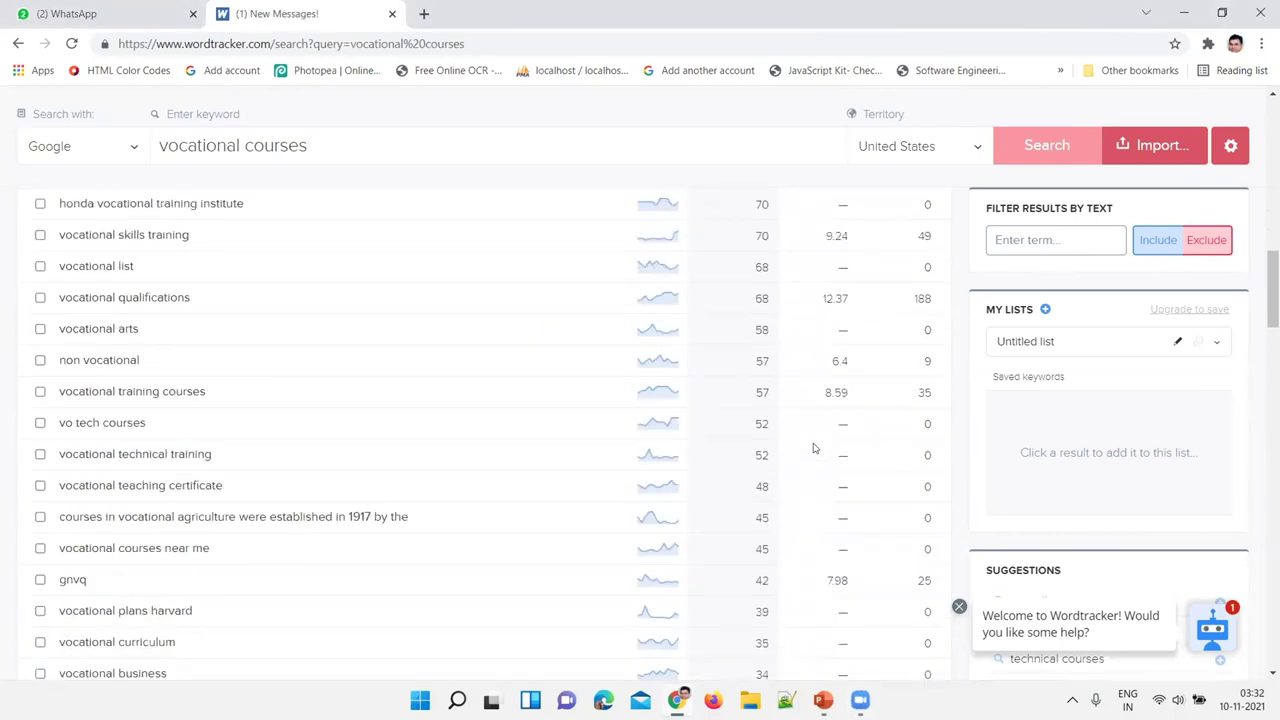
scroll(810, 434, "down", 15)
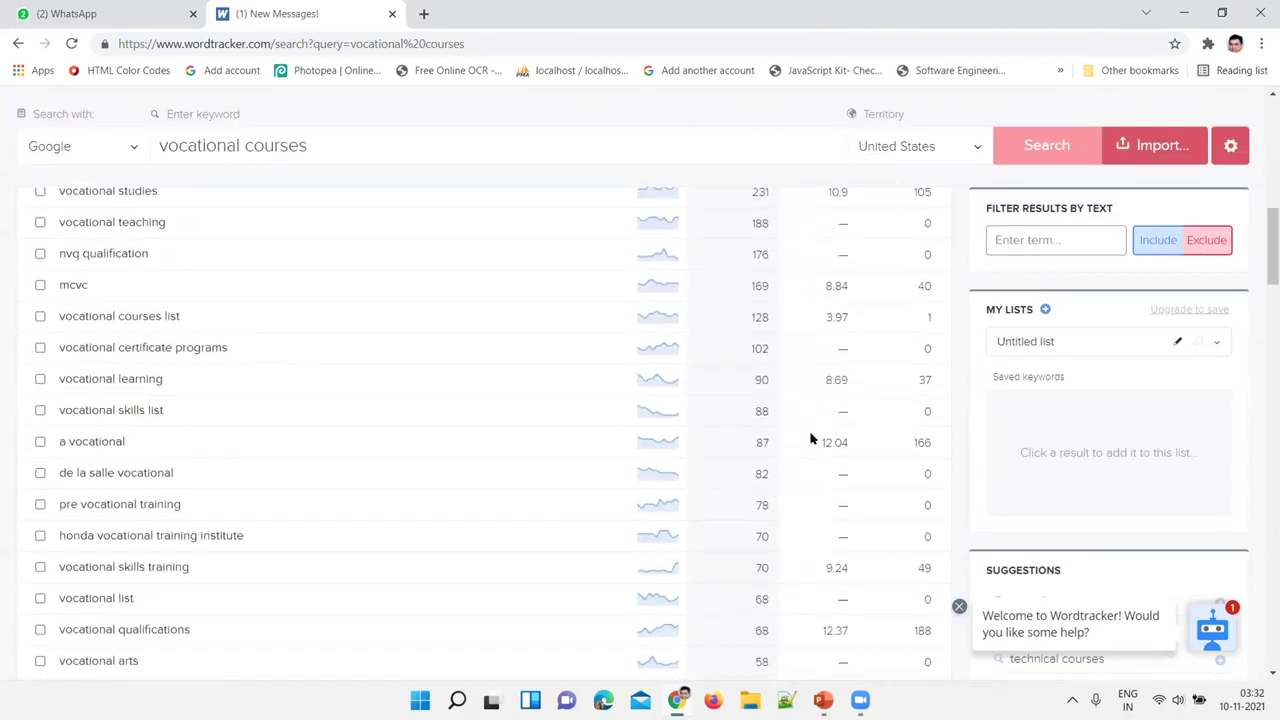
scroll(207, 437, "up", 4)
scroll(207, 437, "up", 10)
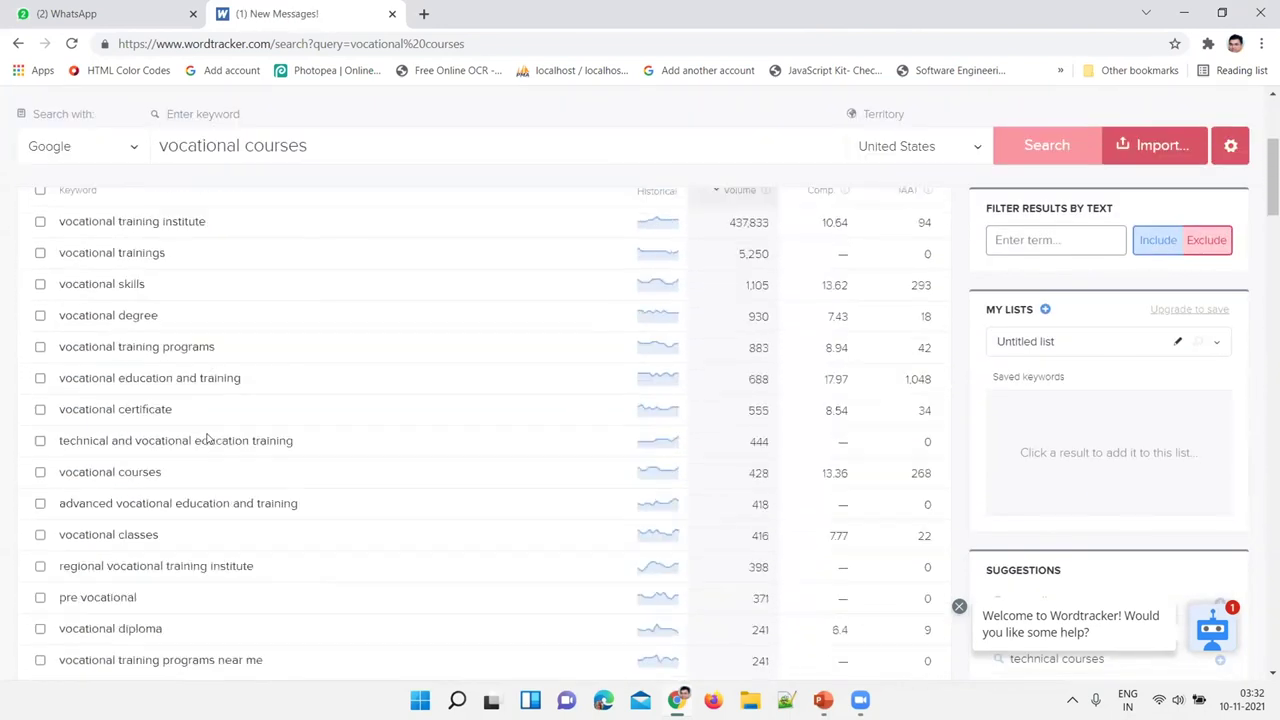
Replace the search term with "engineering institutes" and run the keyword search.
key("ctrl+a")
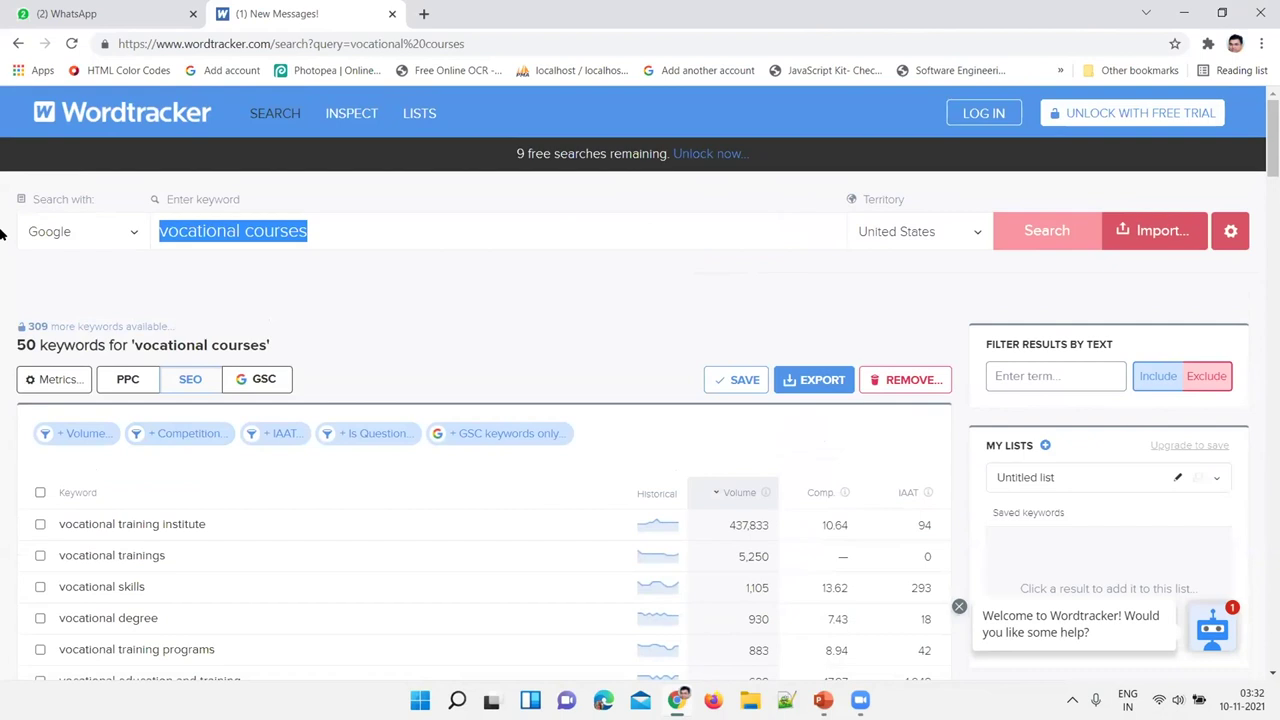
type("engin")
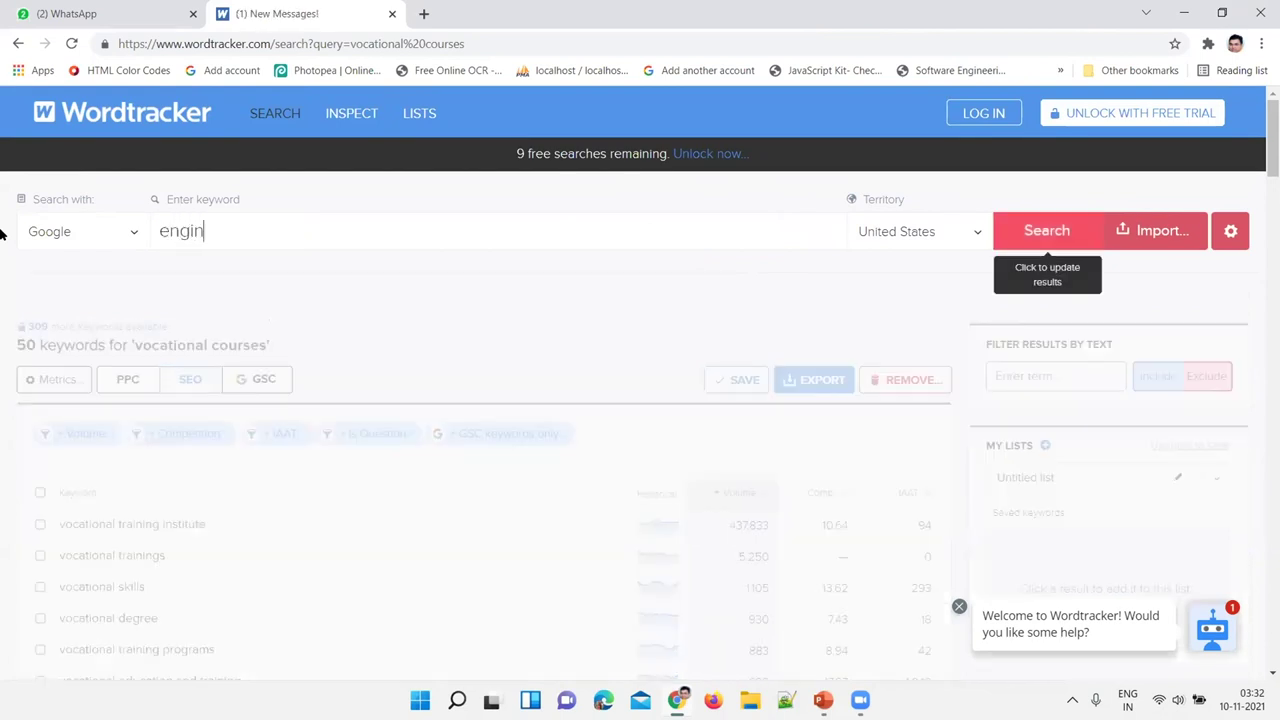
type("eering institutes")
key("Return")
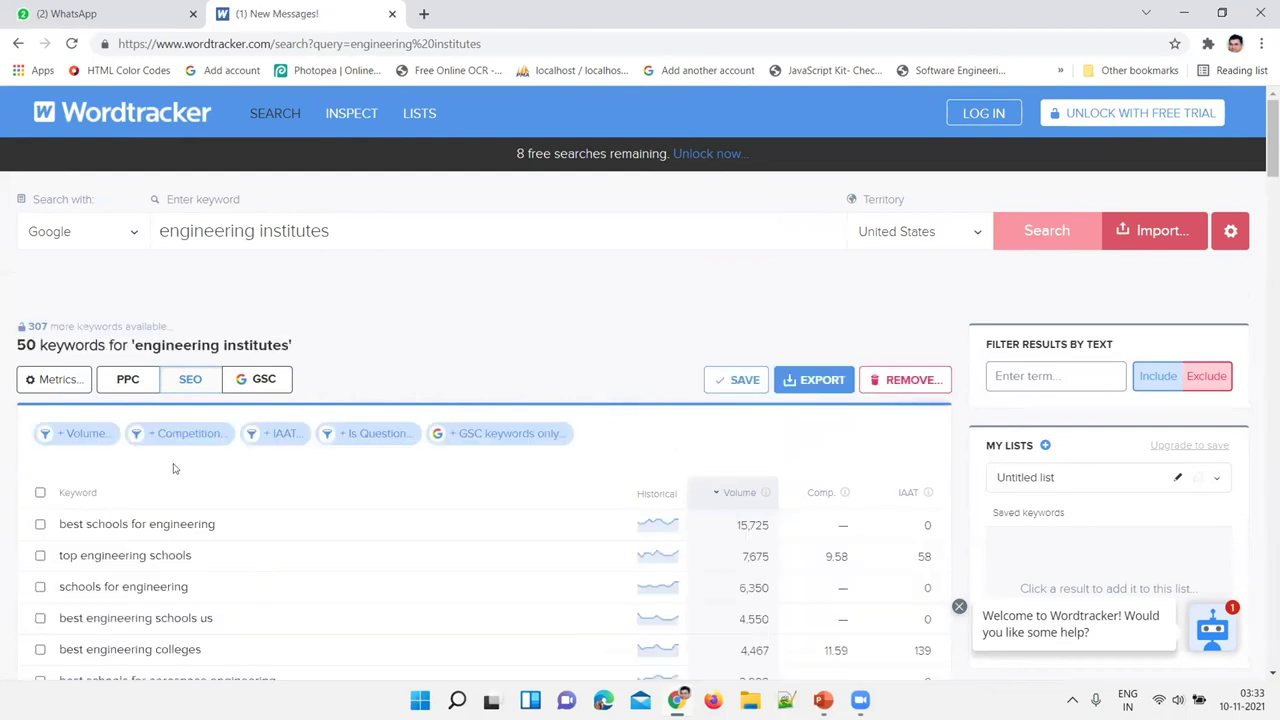
Examine the engineering institutes results, comparing the volumes of "best schools for engineering" and "top engineering schools".
left_click(128, 383)
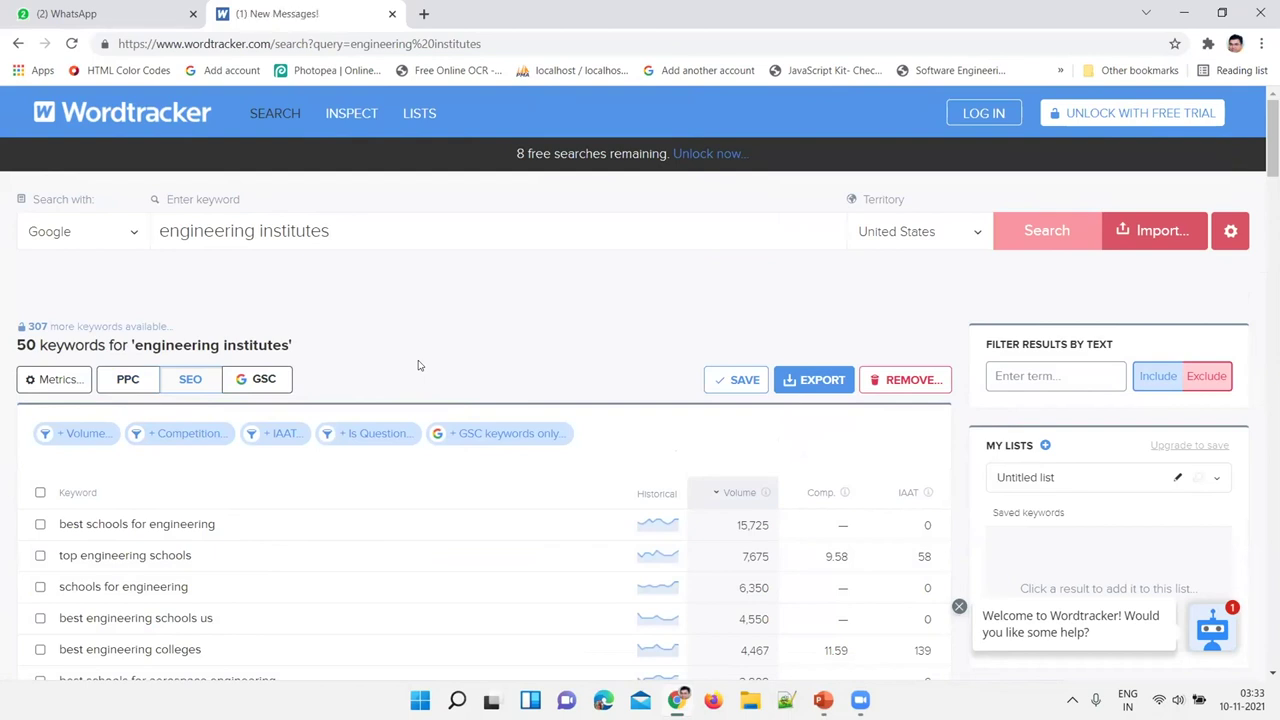
left_click_drag(224, 230, 406, 331)
left_click(406, 331)
scroll(403, 329, "down", 3)
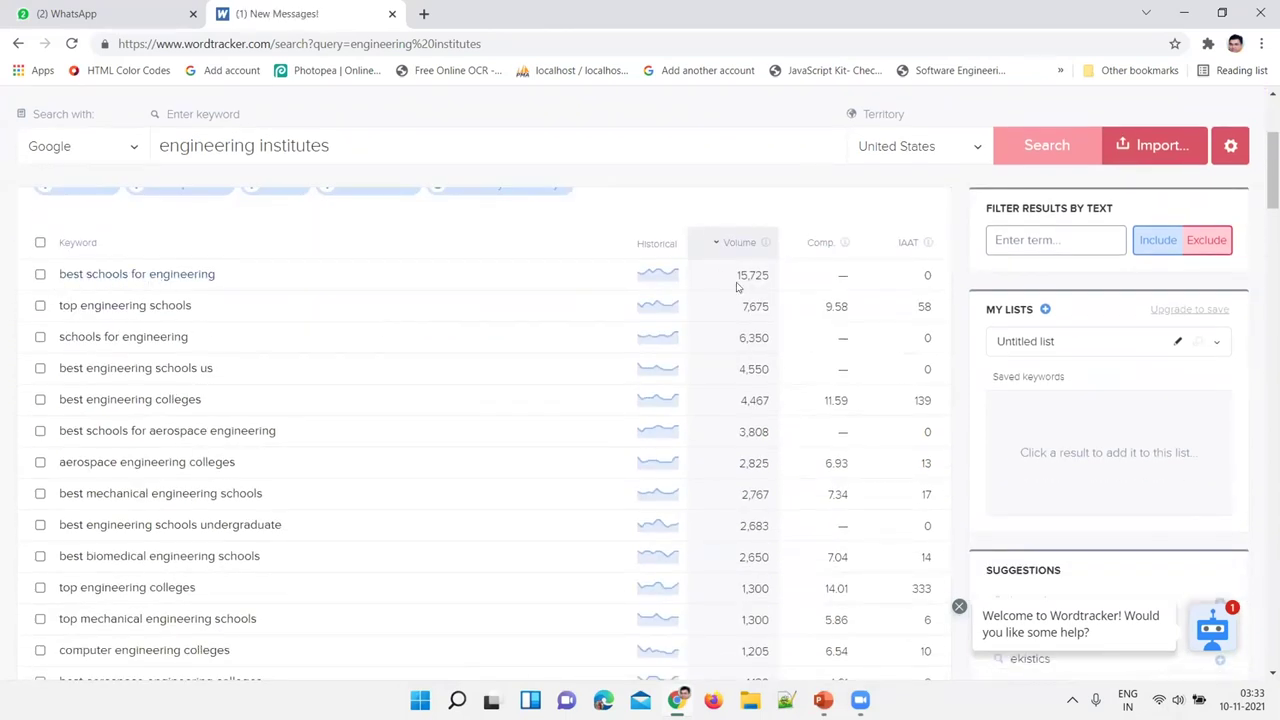
left_click_drag(760, 275, 785, 283)
left_click_drag(736, 309, 775, 311)
double_click(768, 277)
left_click(333, 316)
scroll(333, 315, "up", 3)
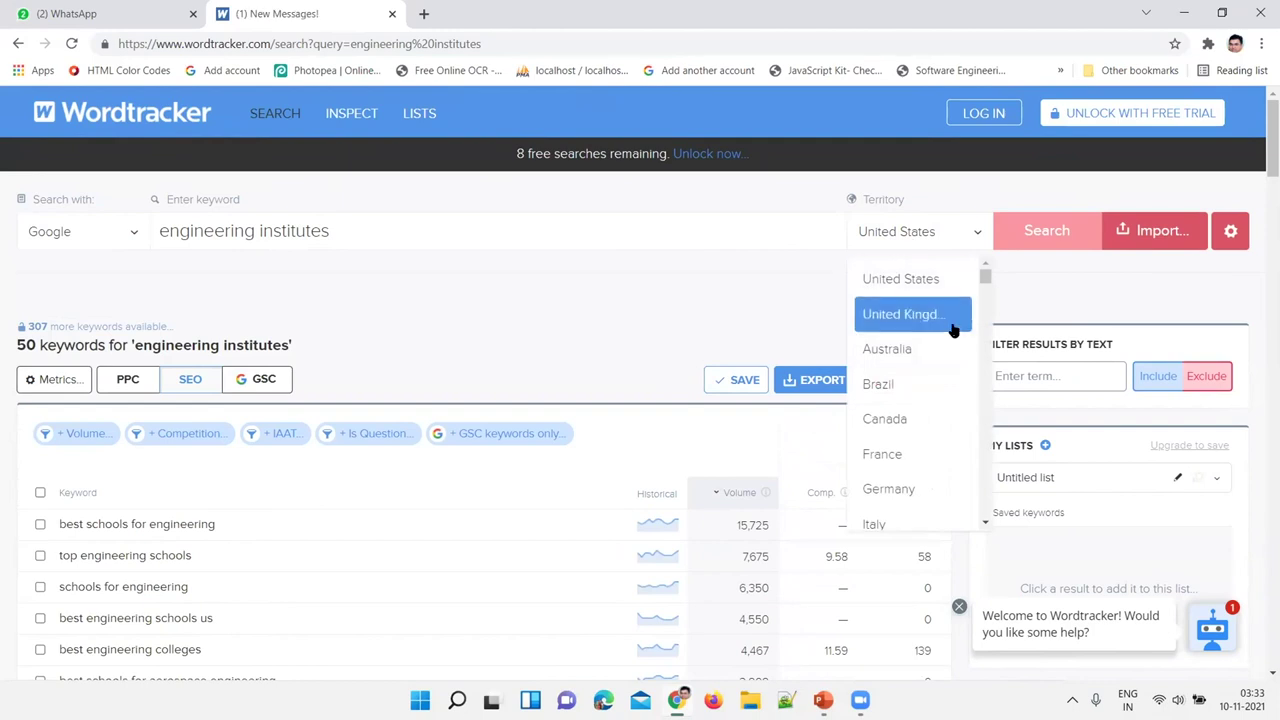
Browse the countries available as search territories, then close the list without choosing one.
left_click_drag(986, 277, 996, 305)
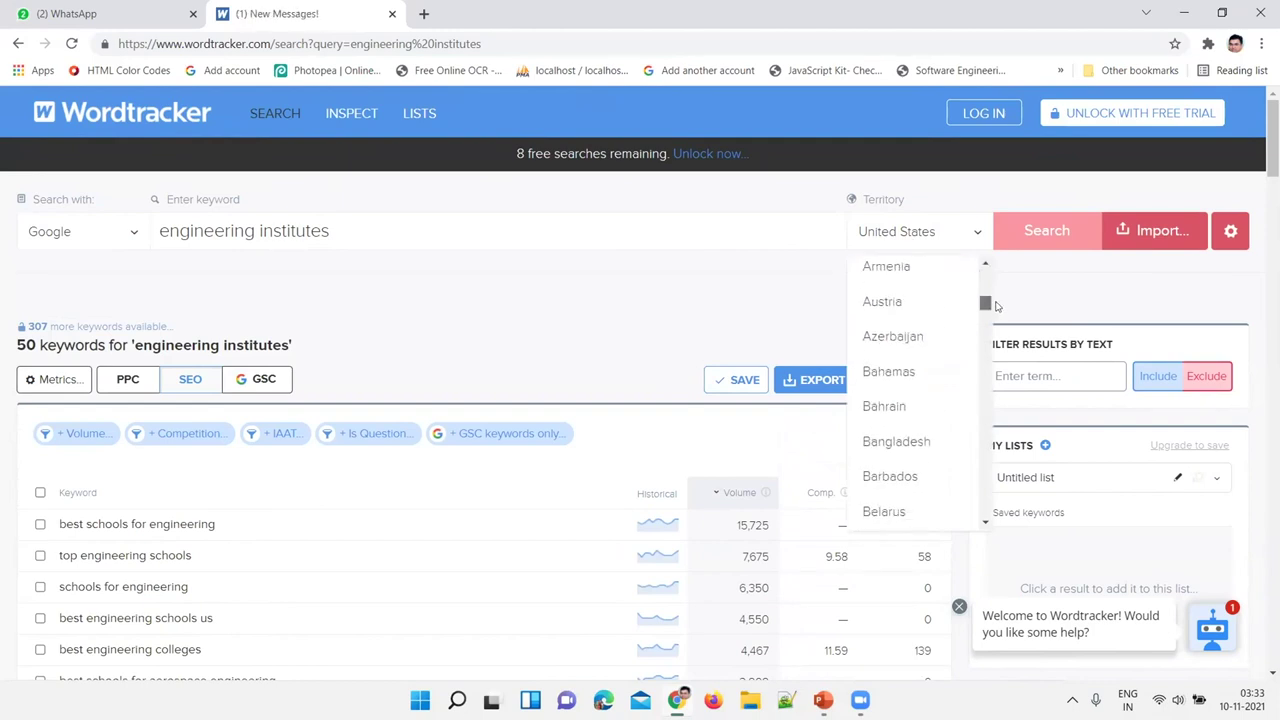
left_click(935, 244)
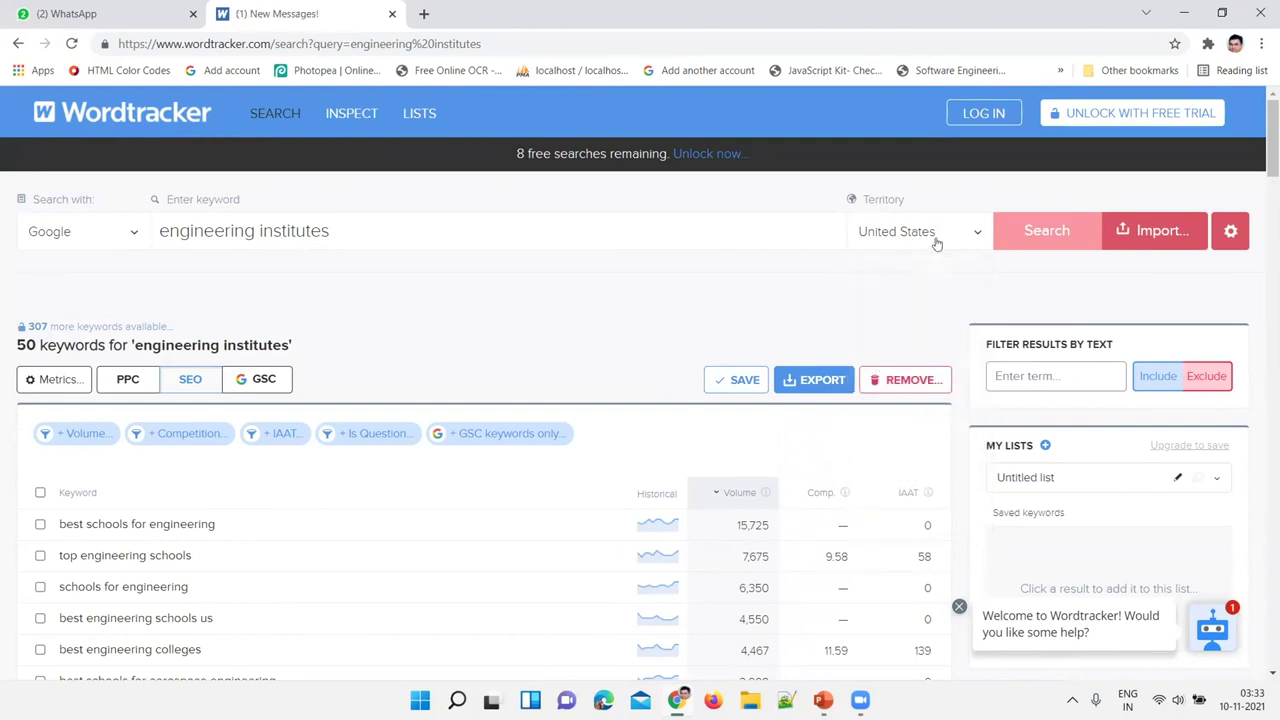
left_click(973, 240)
left_click_drag(986, 309, 986, 386)
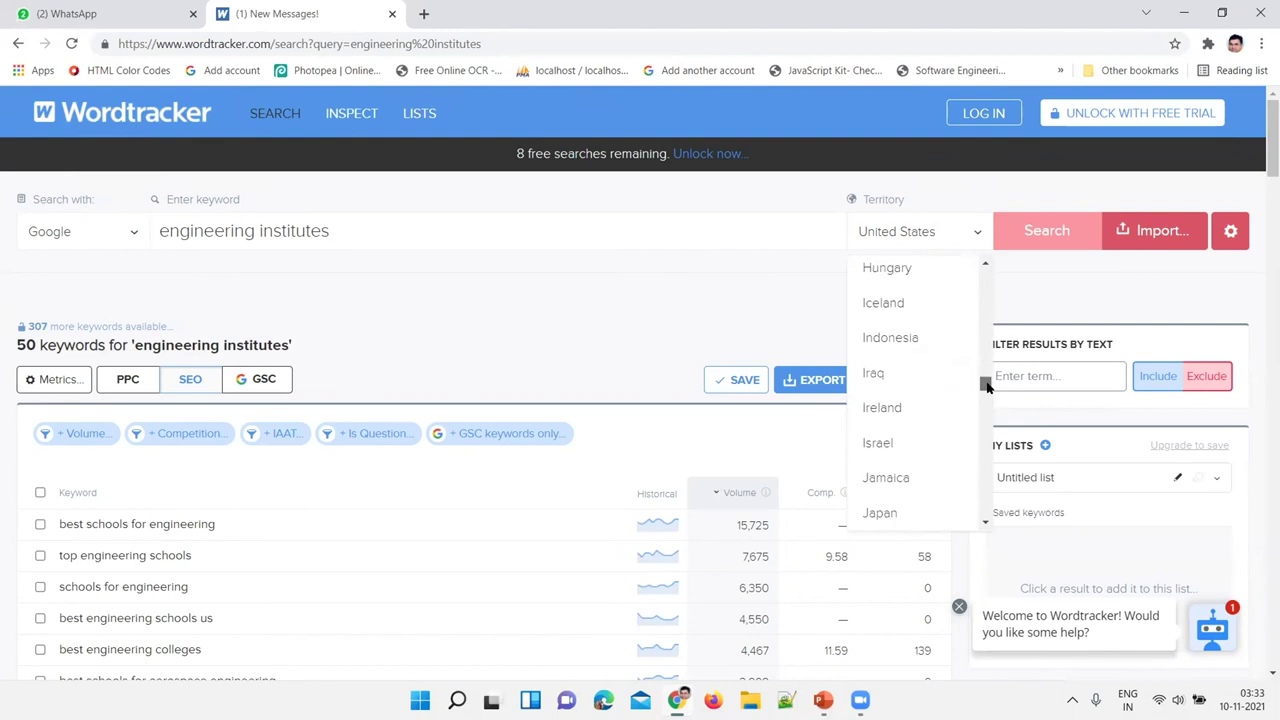
scroll(963, 402, "up", 1)
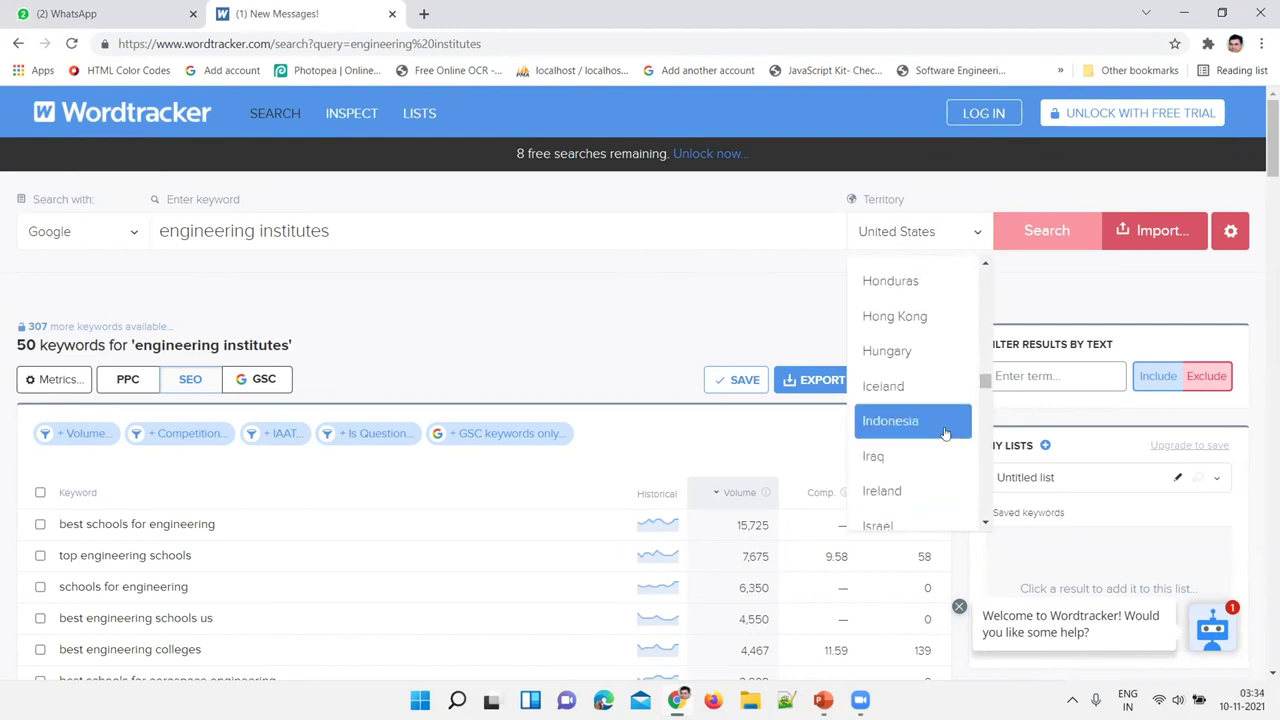
scroll(950, 425, "down", 3)
scroll(945, 435, "down", 2)
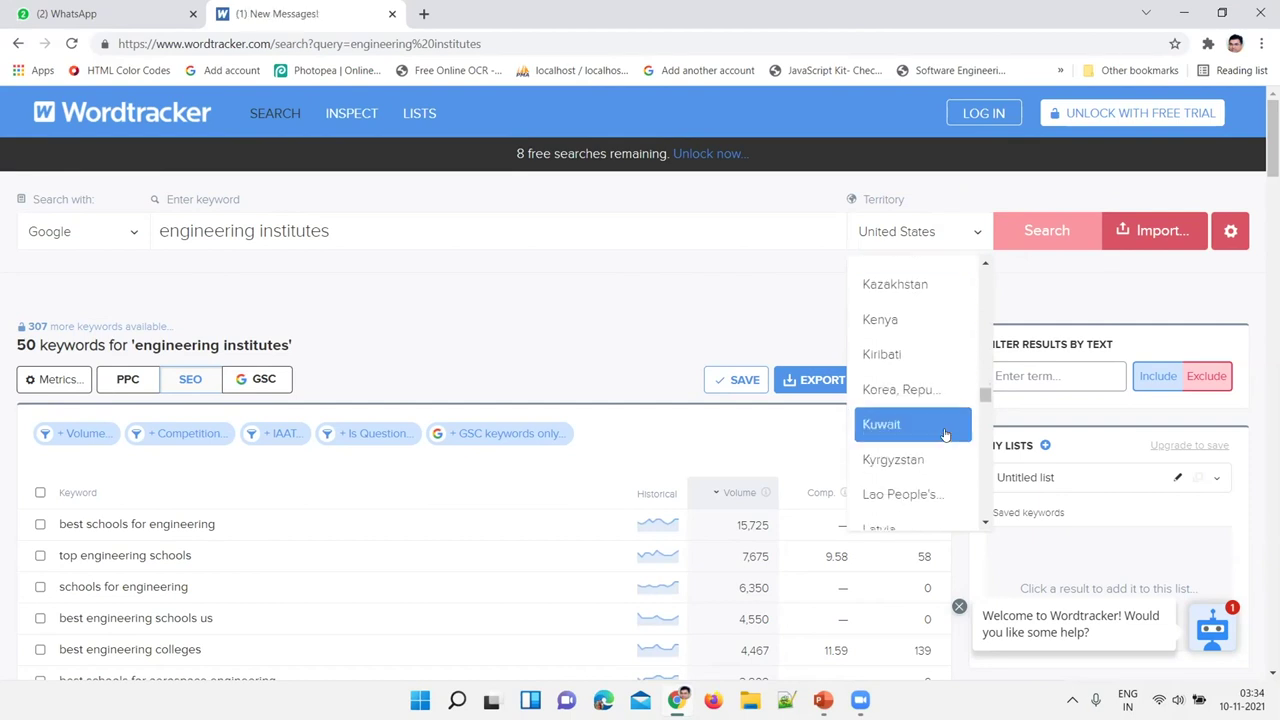
scroll(940, 420, "down", 1)
left_click_drag(982, 402, 986, 274)
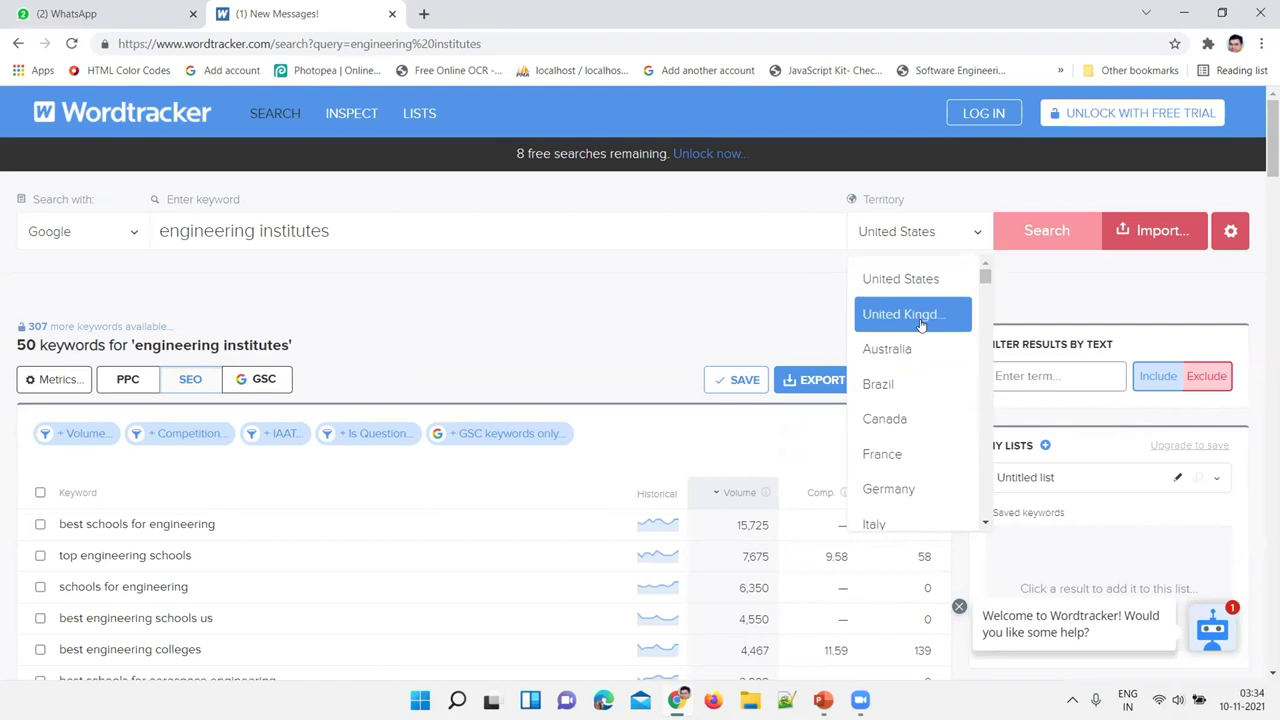
left_click(908, 198)
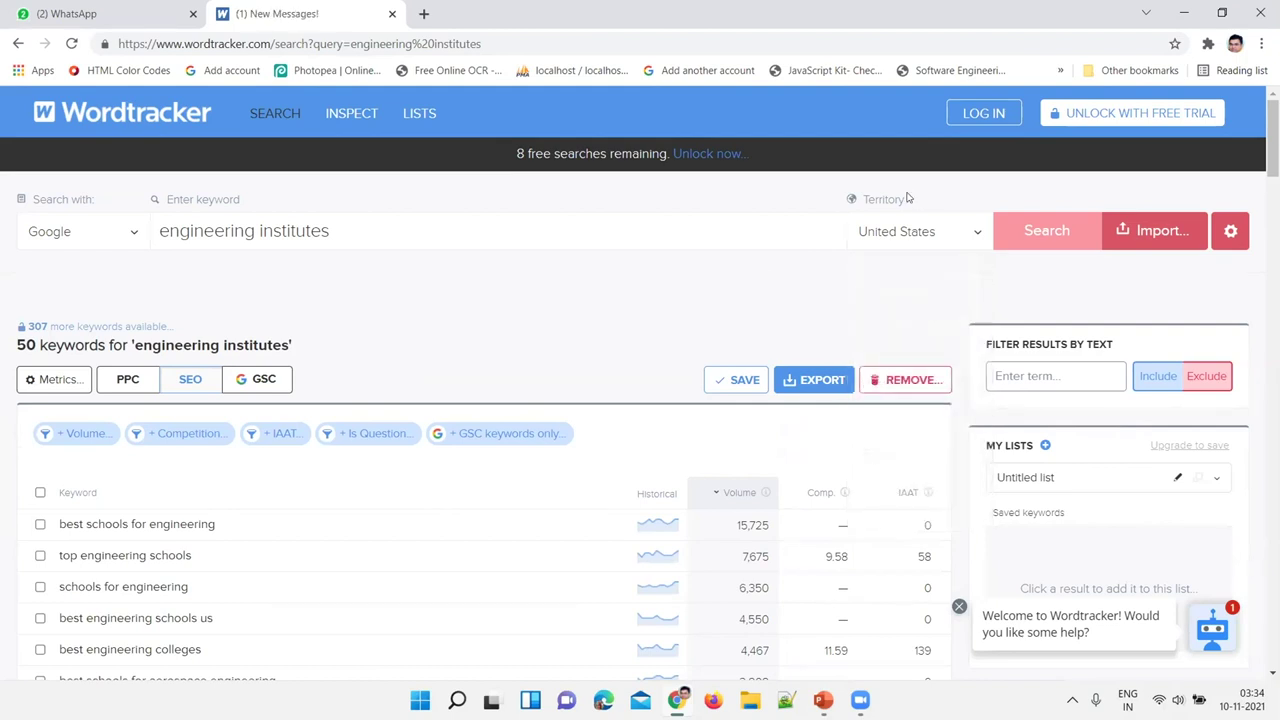
Set the territory for the engineering institutes search to United Kingdom.
left_click(977, 232)
left_click_drag(981, 276, 1008, 232)
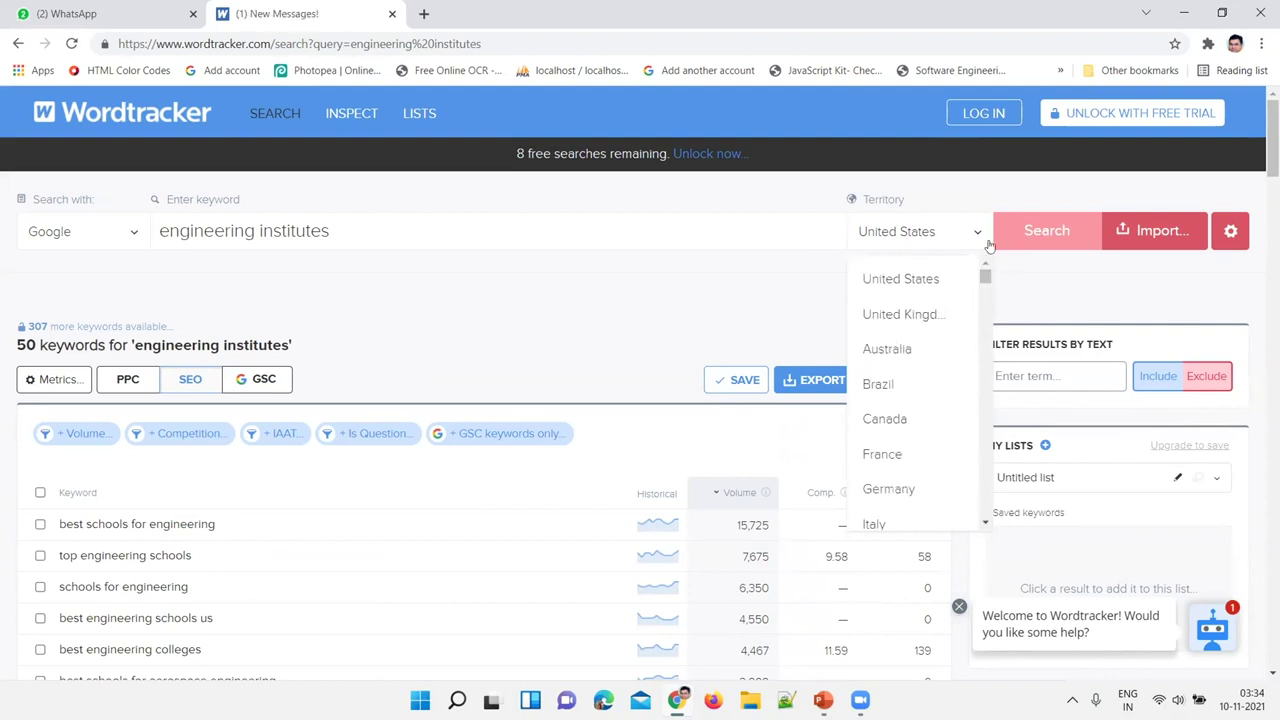
left_click(911, 316)
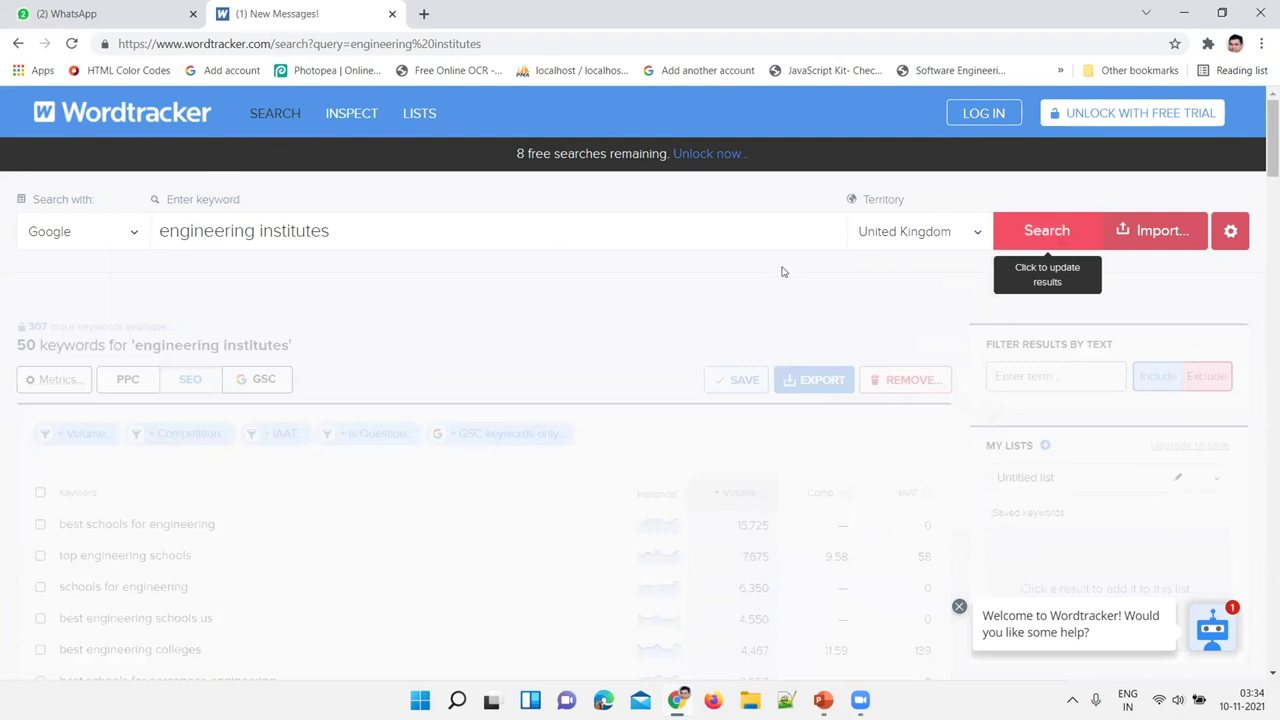
Switch to the running PowerPoint slide show of the SEO presentation.
left_click(825, 698)
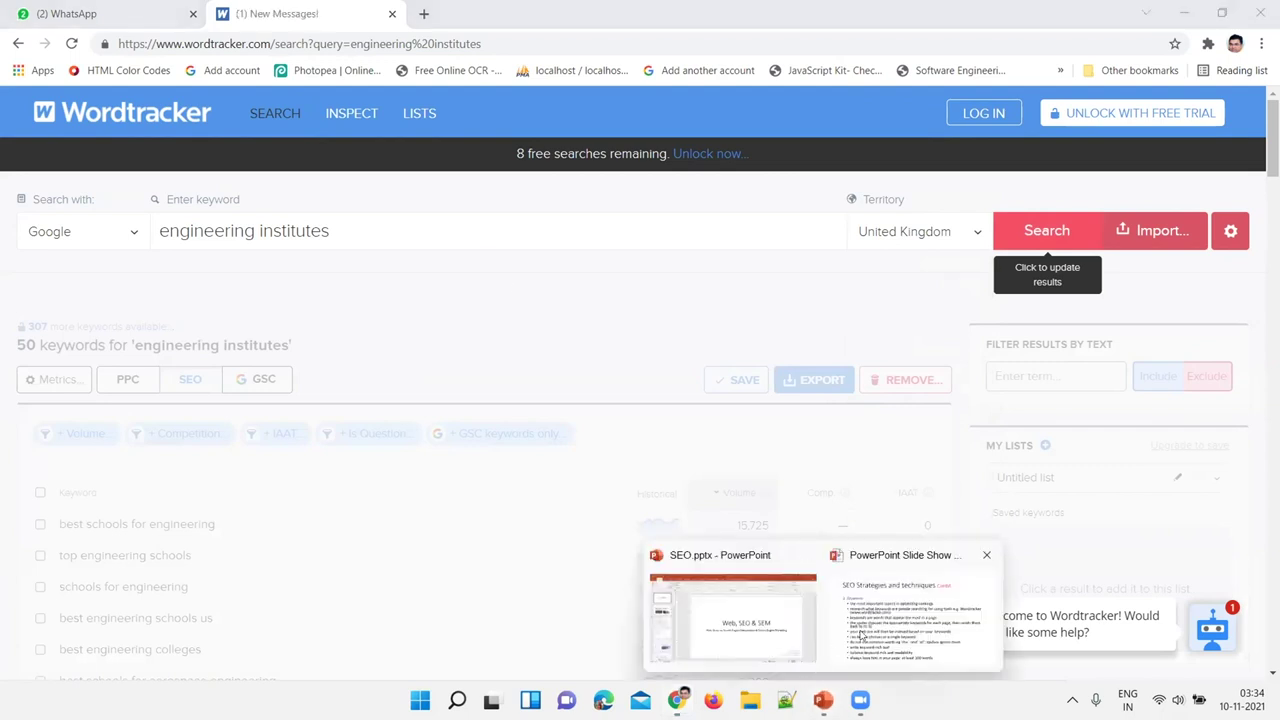
left_click(862, 634)
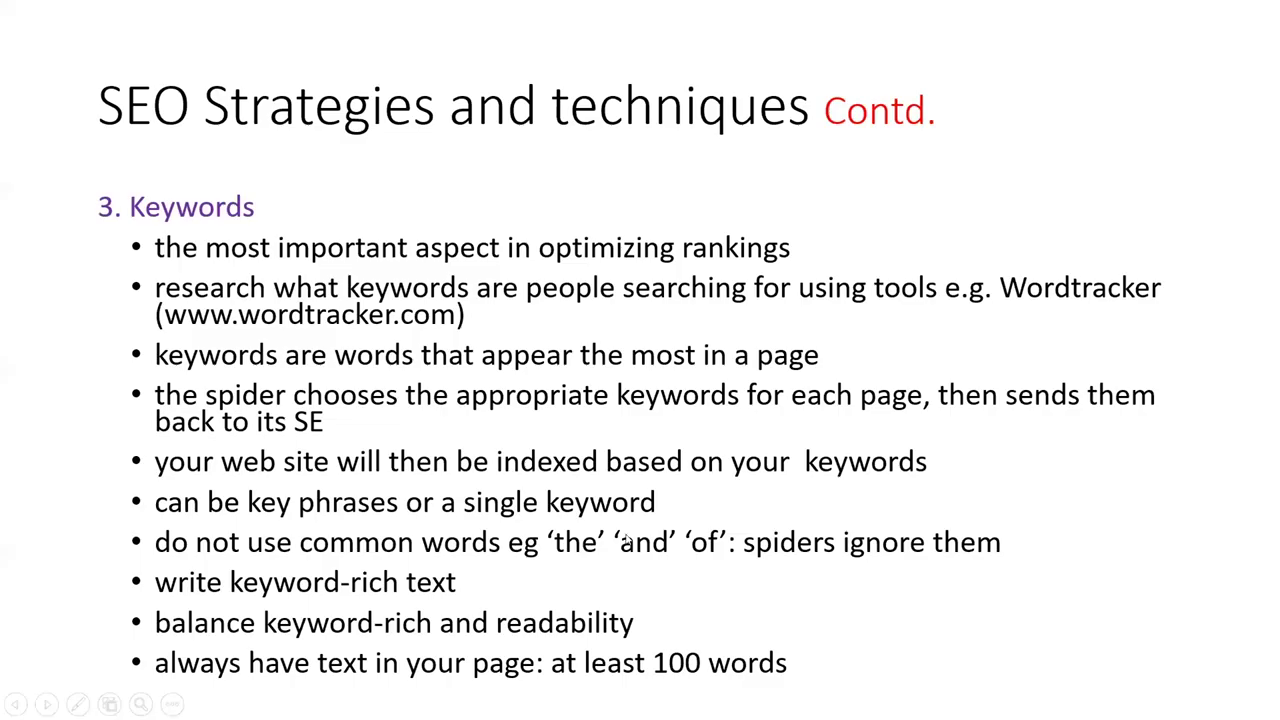